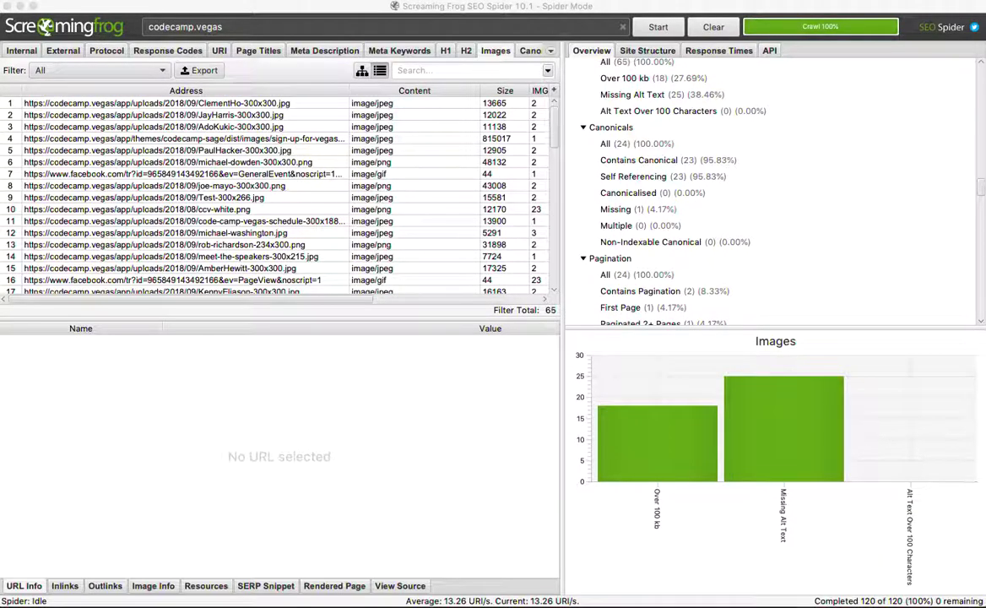
# Filter the Images report to Over 100 kb and select the TheRetroWagon5.jpg row.
pyautogui.click(201, 18)
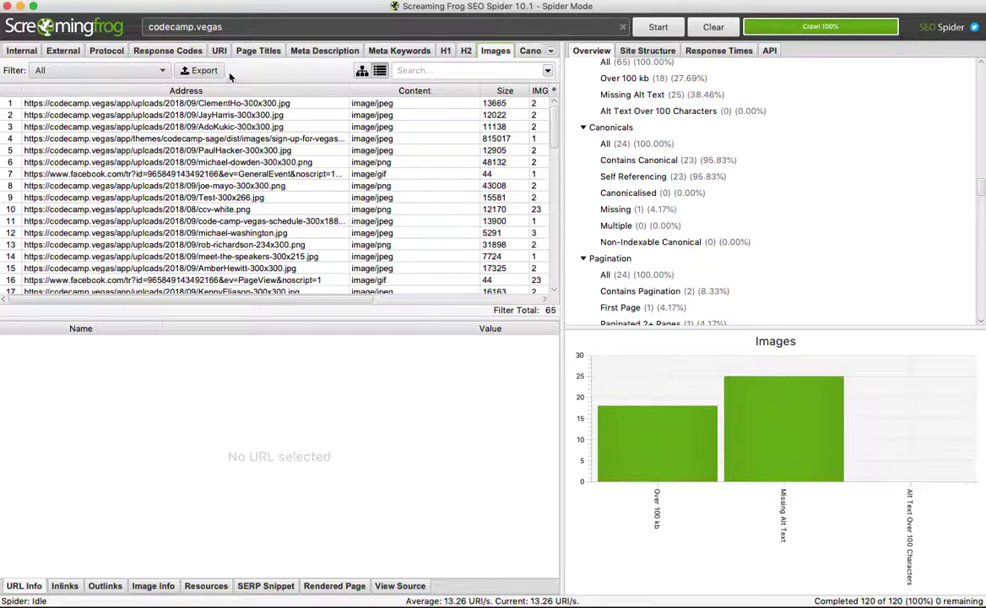
pyautogui.click(140, 70)
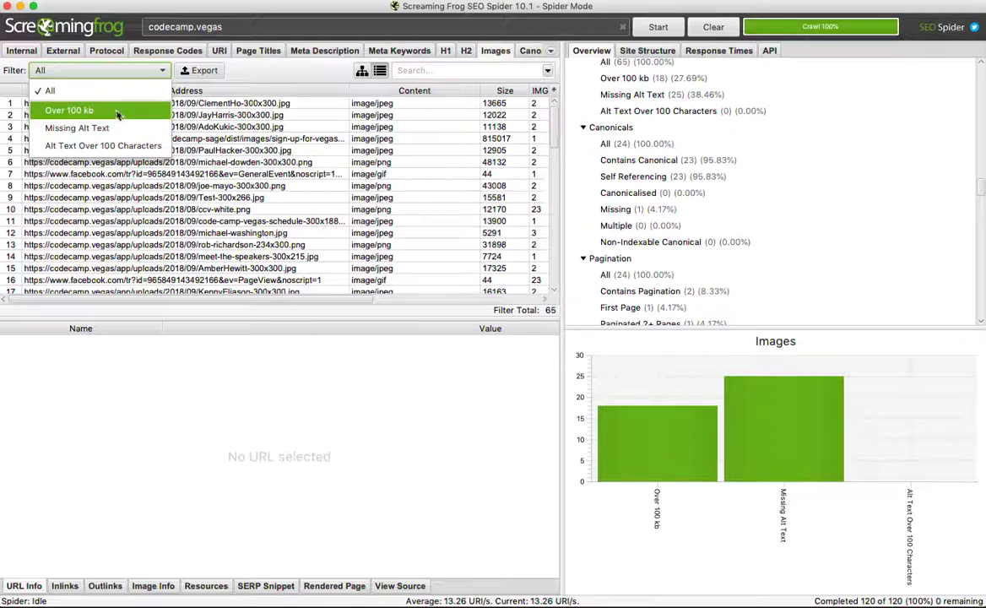
pyautogui.click(100, 112)
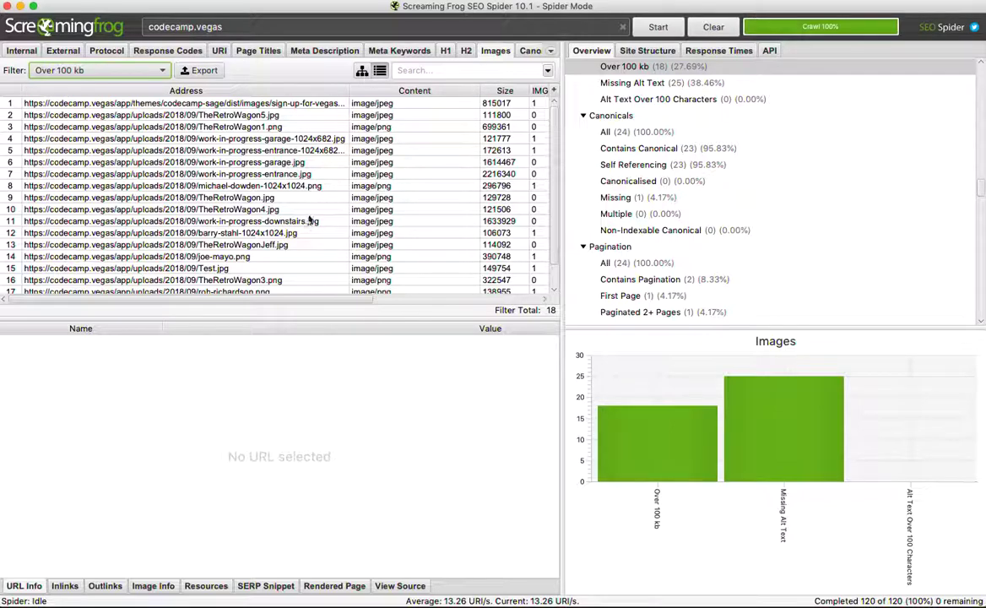
pyautogui.click(261, 115)
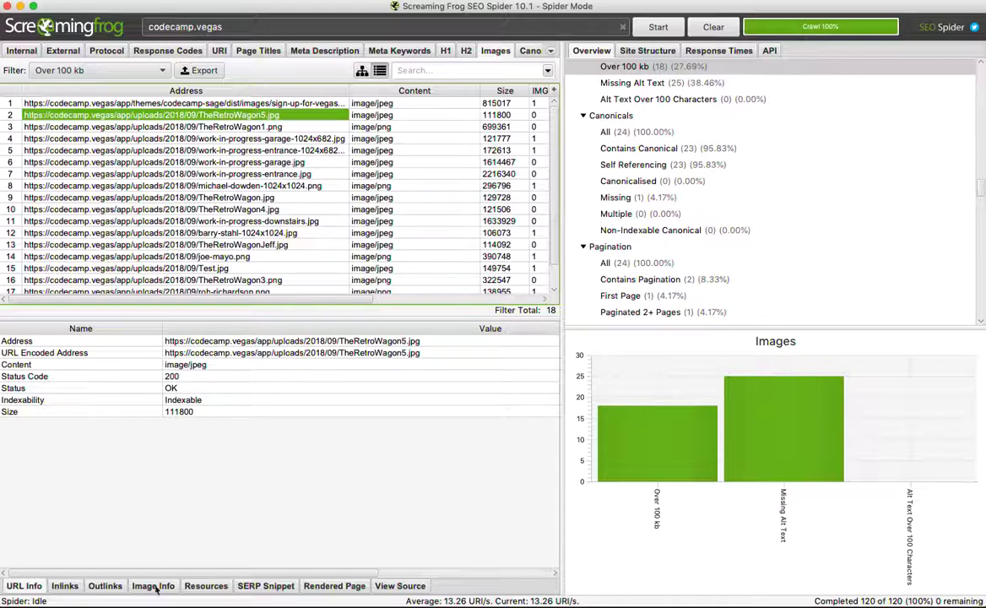
# In Chrome, load codecamp.vegas/wp-admin and log in to WordPress.
pyautogui.press('super+Tab')
pyautogui.click(312, 421)
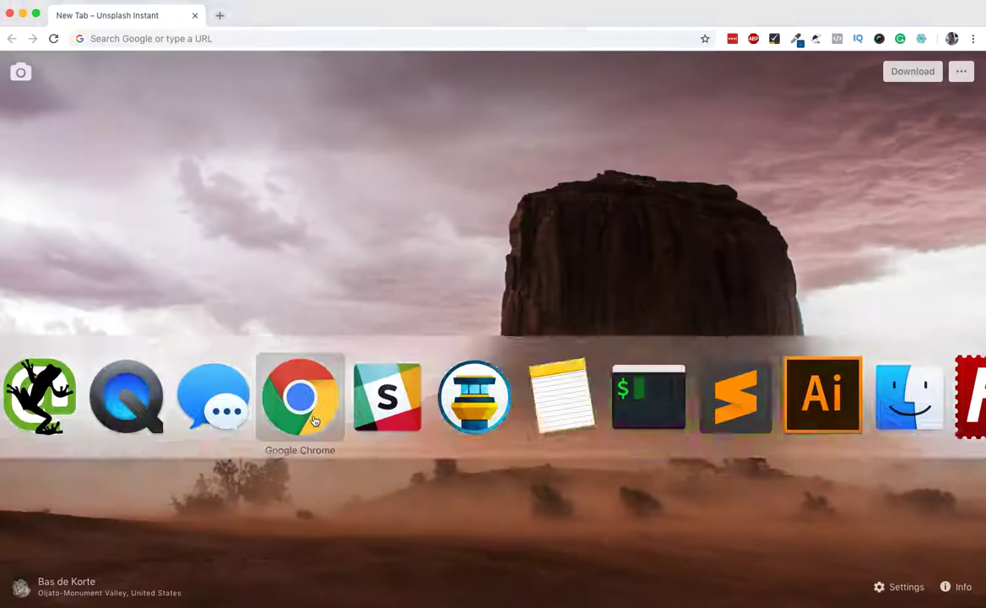
pyautogui.click(226, 38)
pyautogui.write('codecam')
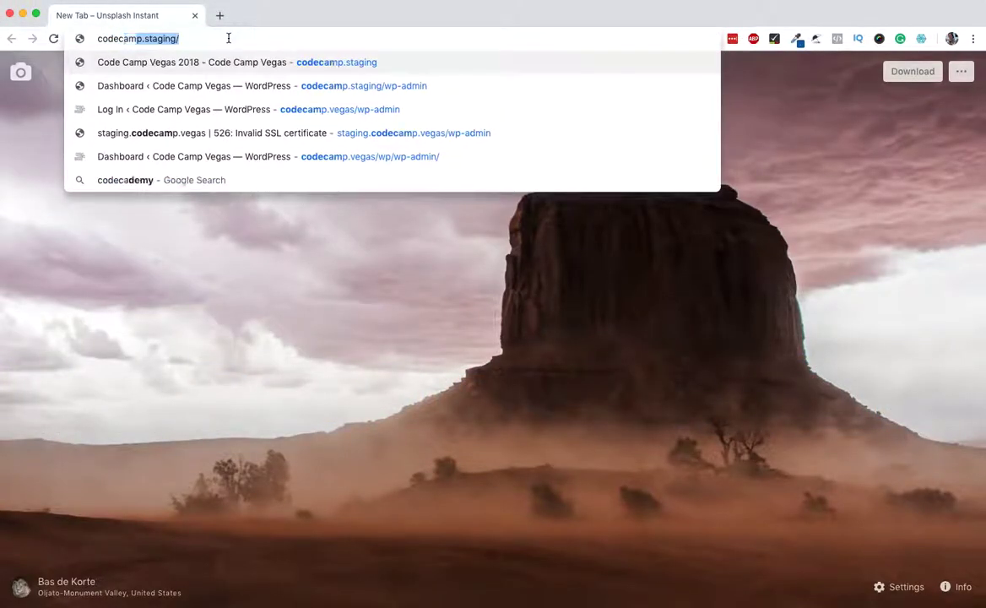
pyautogui.write('p.vegas/wp-adm')
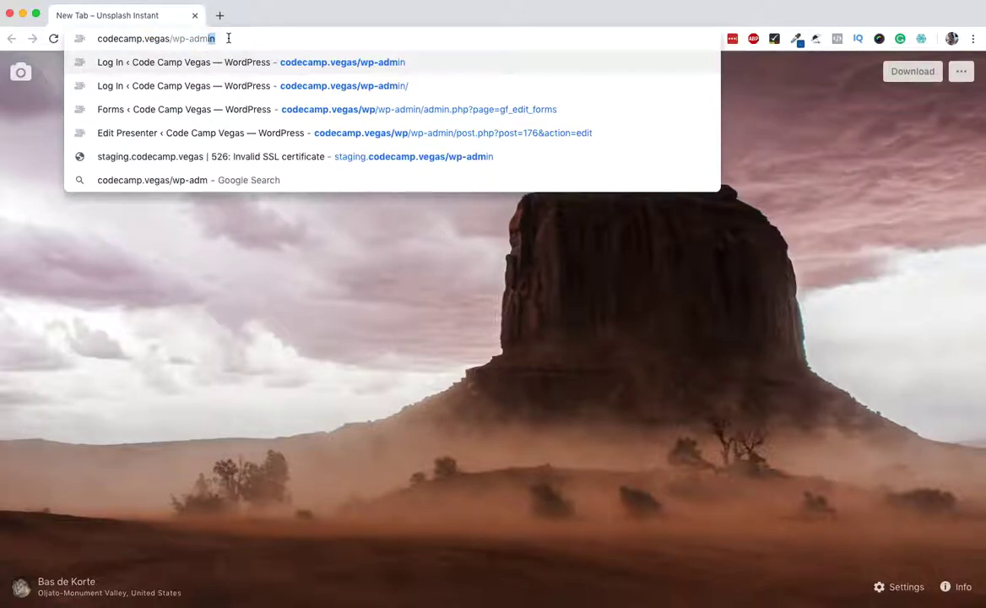
pyautogui.press('Return')
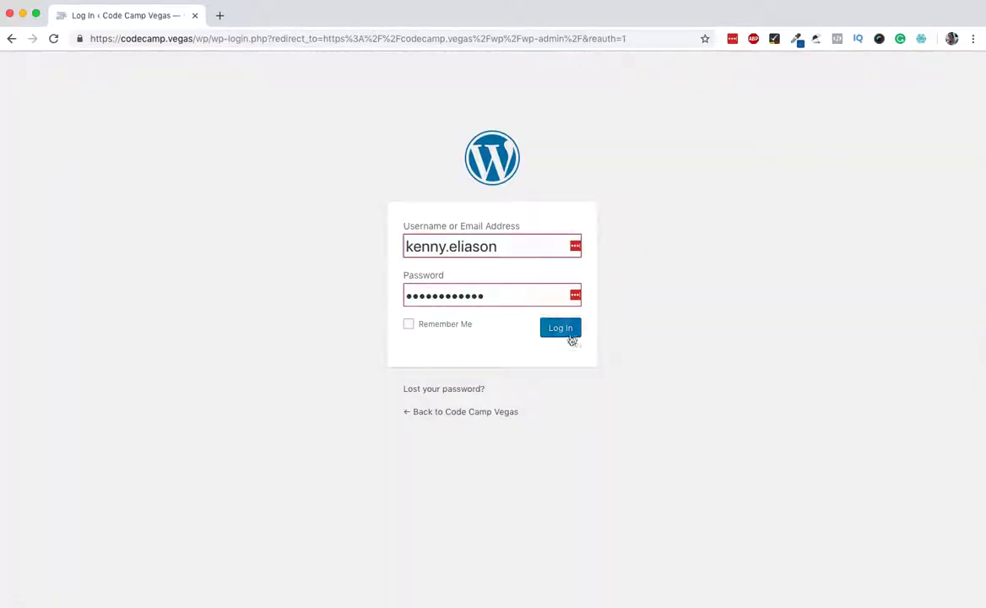
pyautogui.click(565, 331)
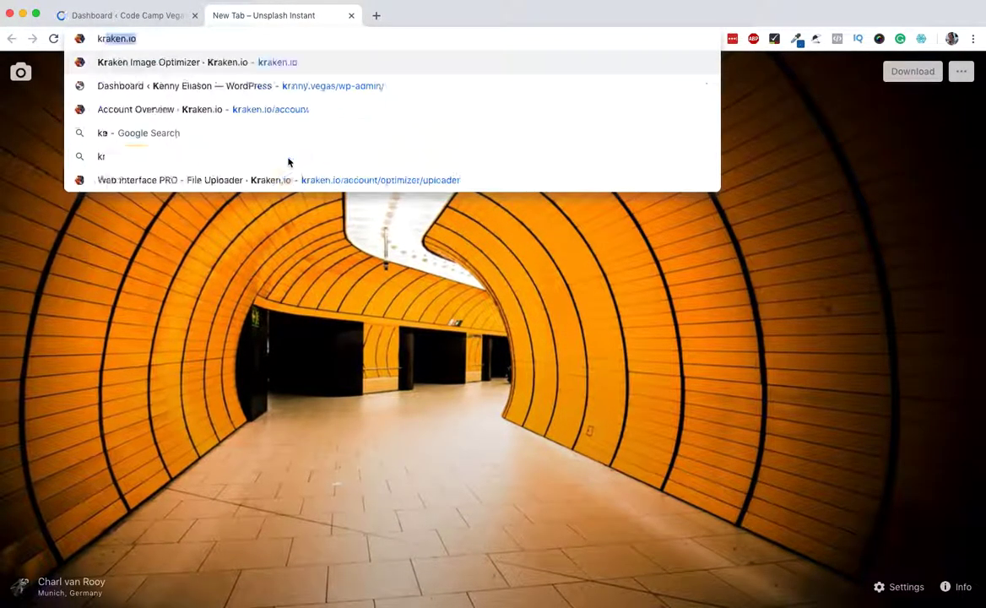
# Open kraken.io in a new tab and return to the WordPress Dashboard tab.
pyautogui.write(',')
pyautogui.press('Return')
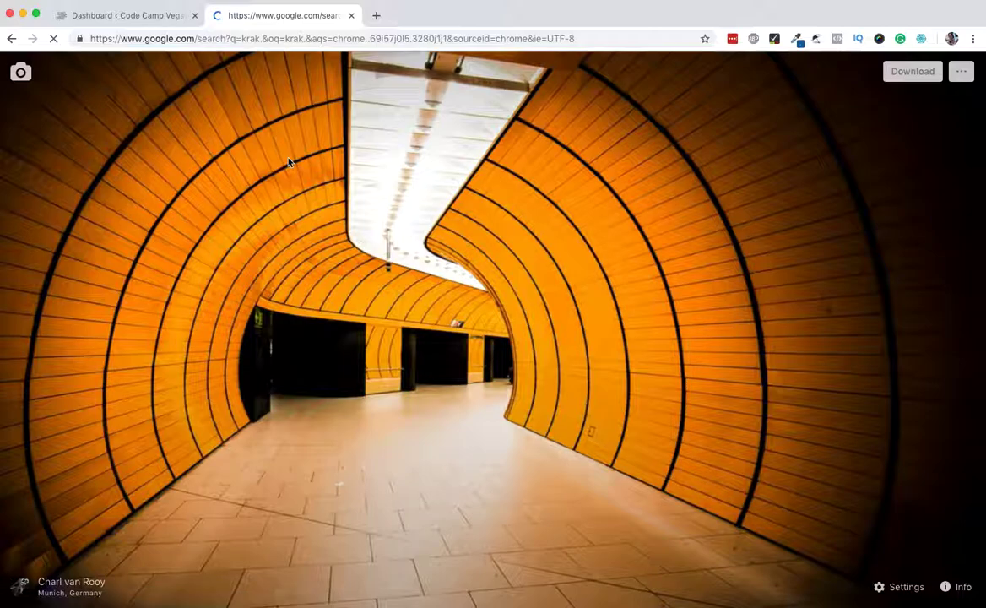
pyautogui.hotkey('ctrl', 't')
pyautogui.write('kraken.')
pyautogui.press('Return')
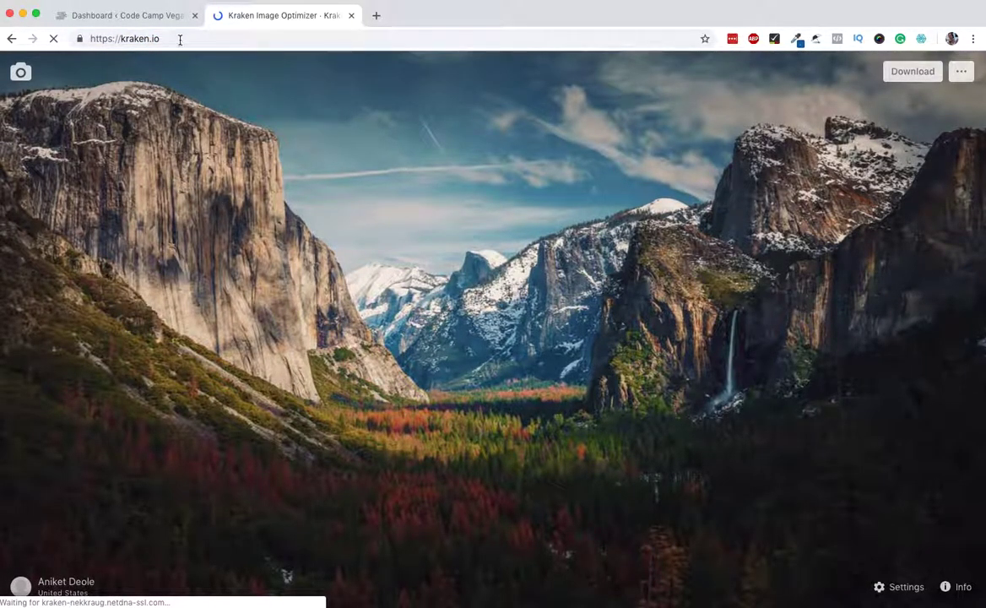
pyautogui.click(133, 19)
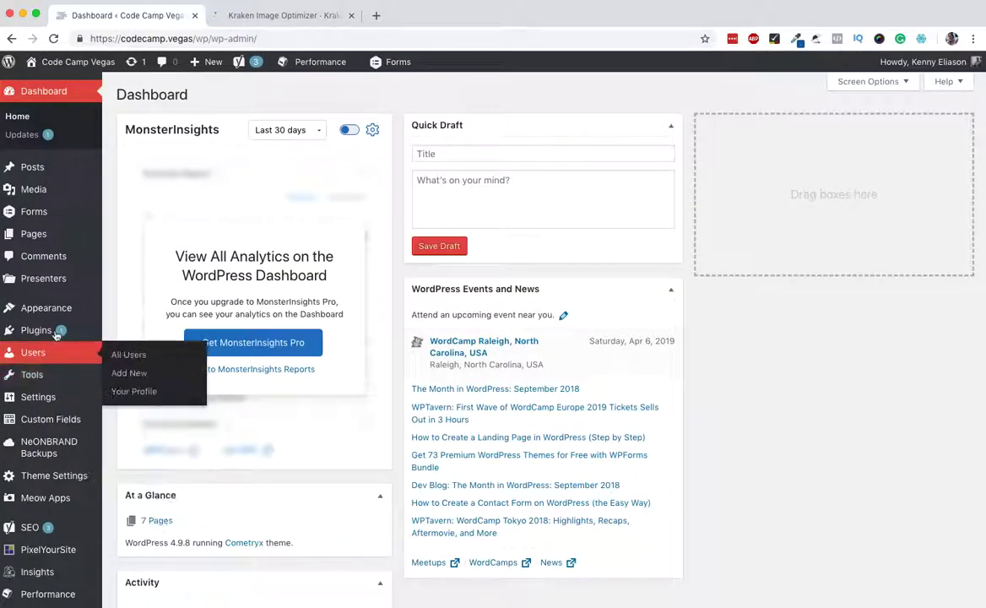
# Open the Kraken Image Optimizer settings from Installed Plugins.
pyautogui.moveTo(57, 332)
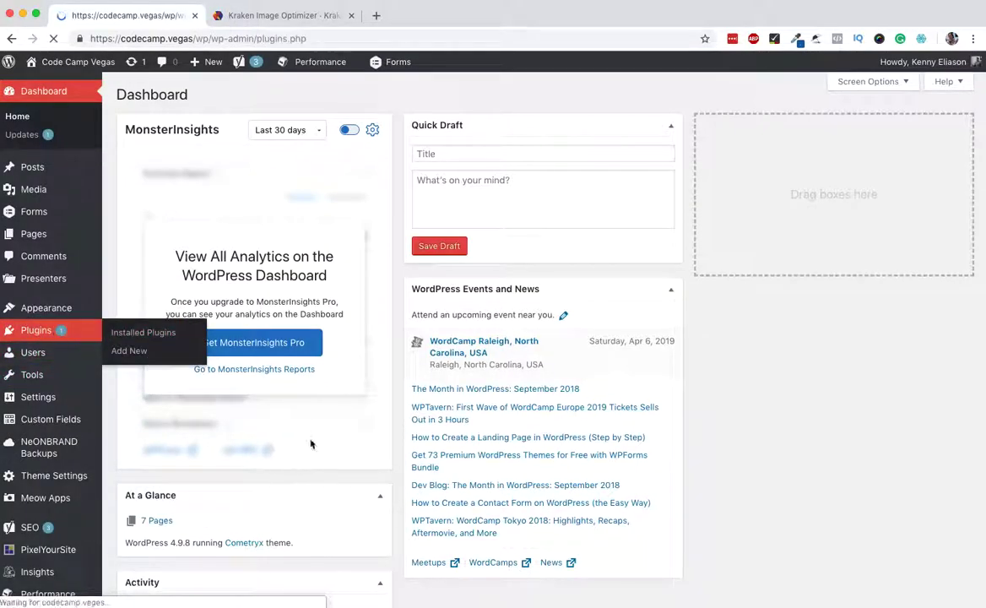
pyautogui.scroll(-5, 281, 463)
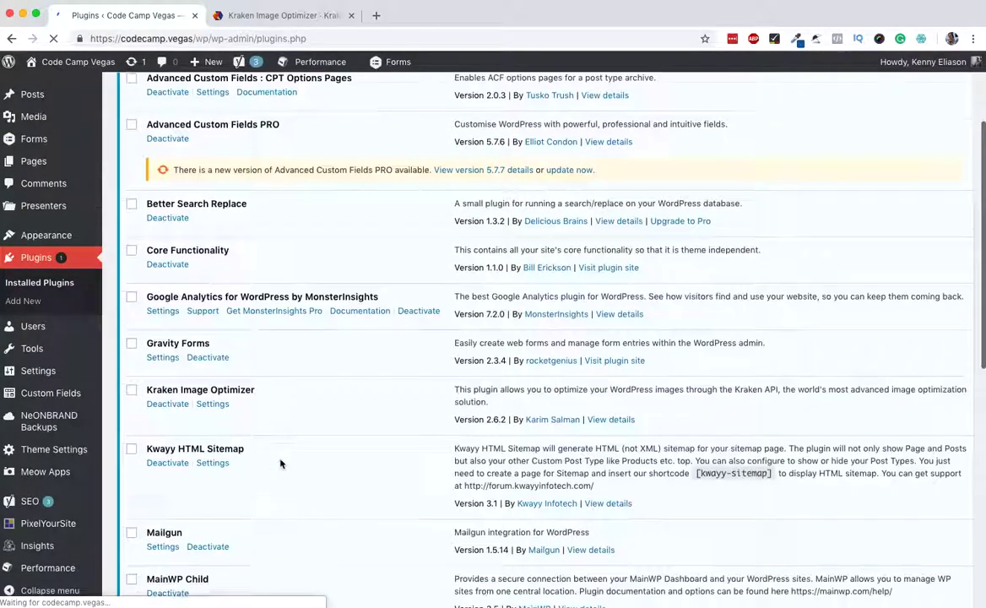
pyautogui.click(211, 376)
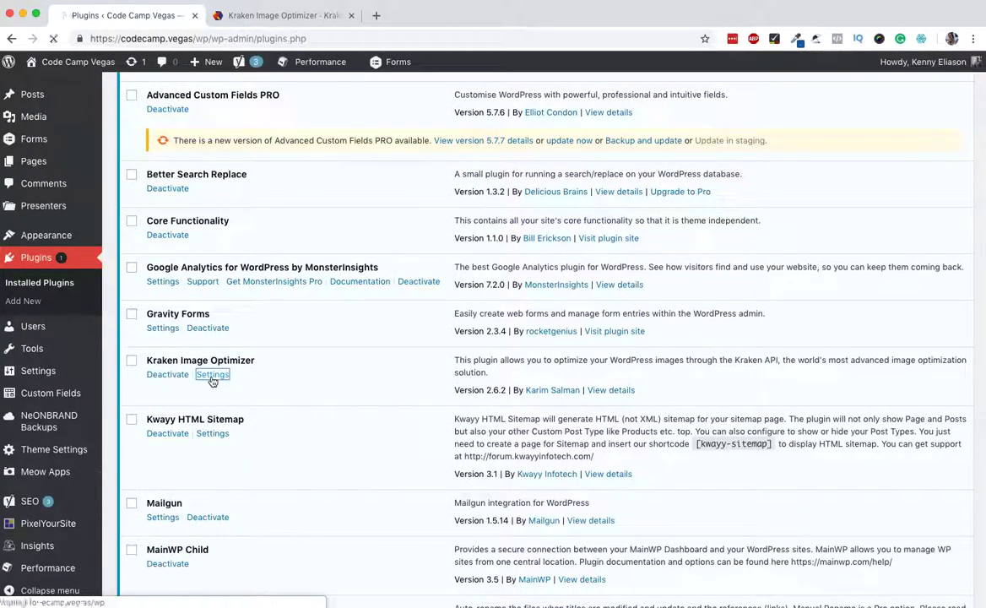
# Check the Kraken account overview and API credentials on kraken.io.
pyautogui.click(283, 16)
pyautogui.click(700, 76)
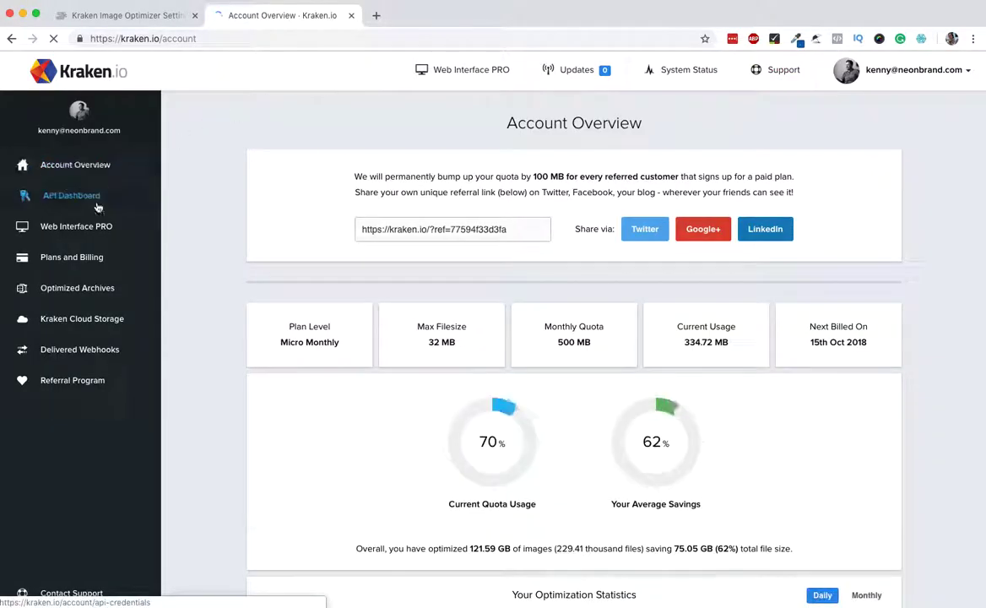
pyautogui.click(68, 195)
pyautogui.click(181, 20)
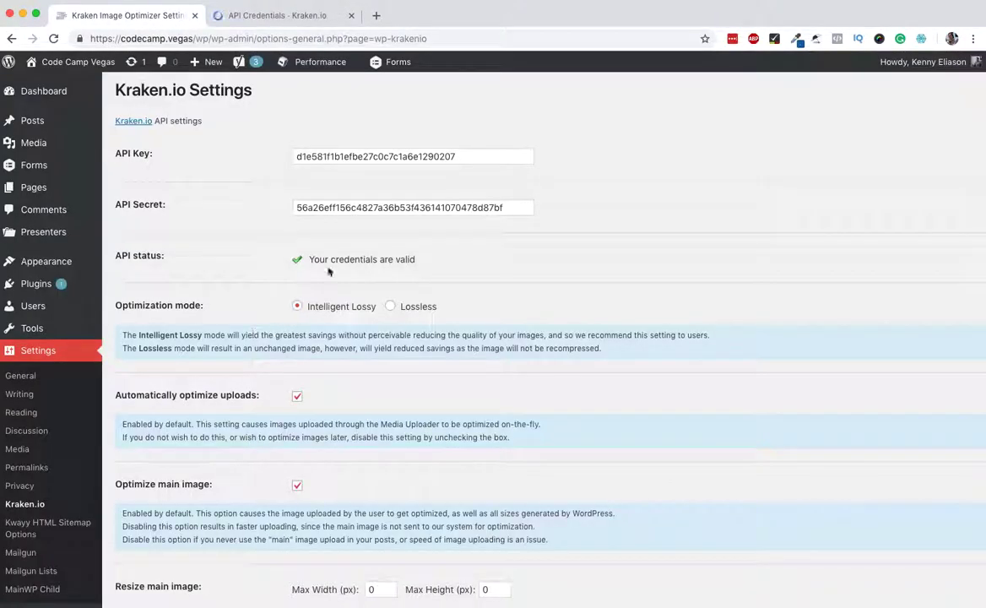
# Go to Media > Library and note its 38 items.
pyautogui.scroll(-6, 242, 278)
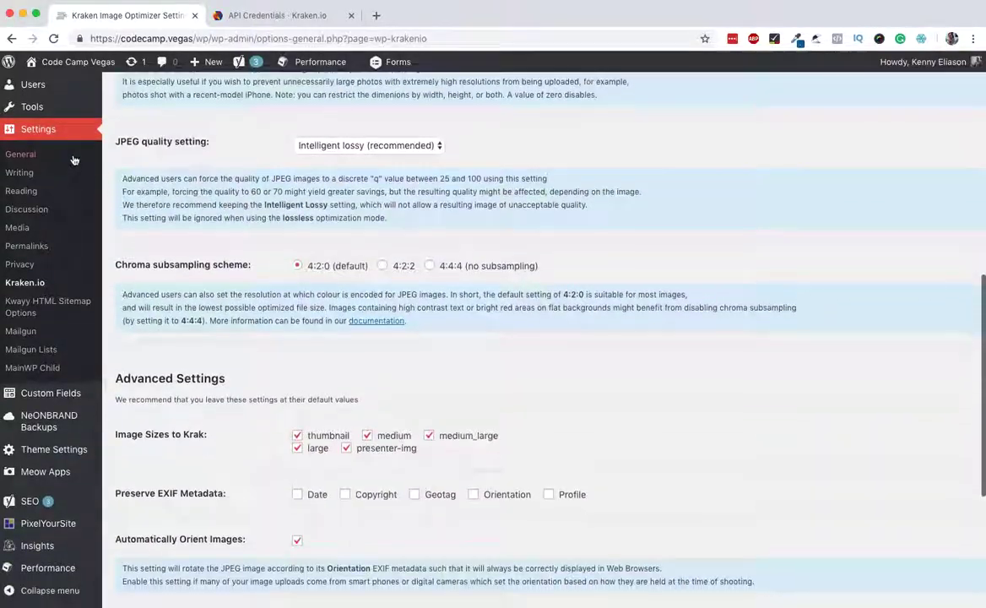
pyautogui.scroll(2, 48, 135)
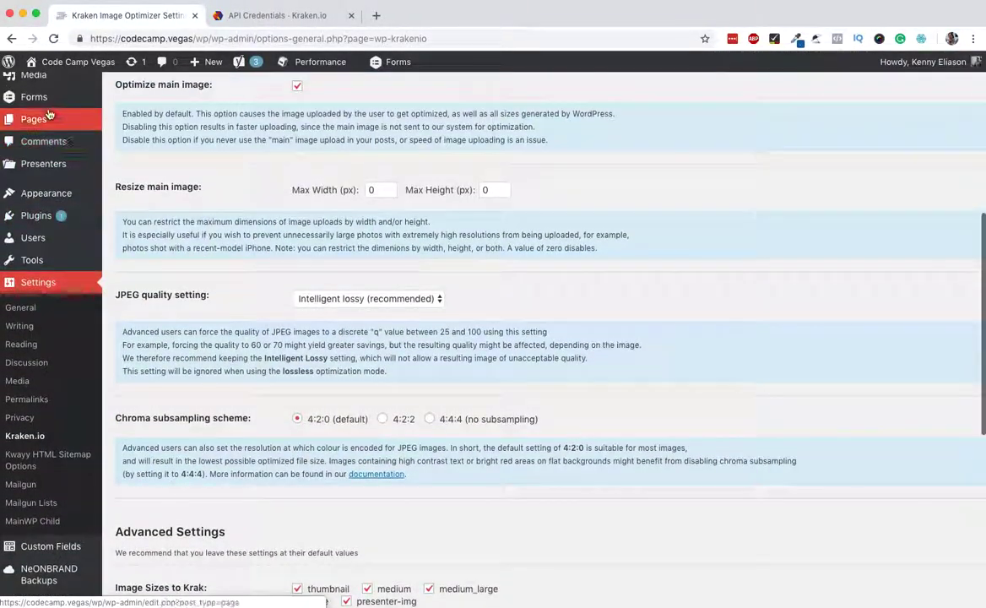
pyautogui.click(52, 80)
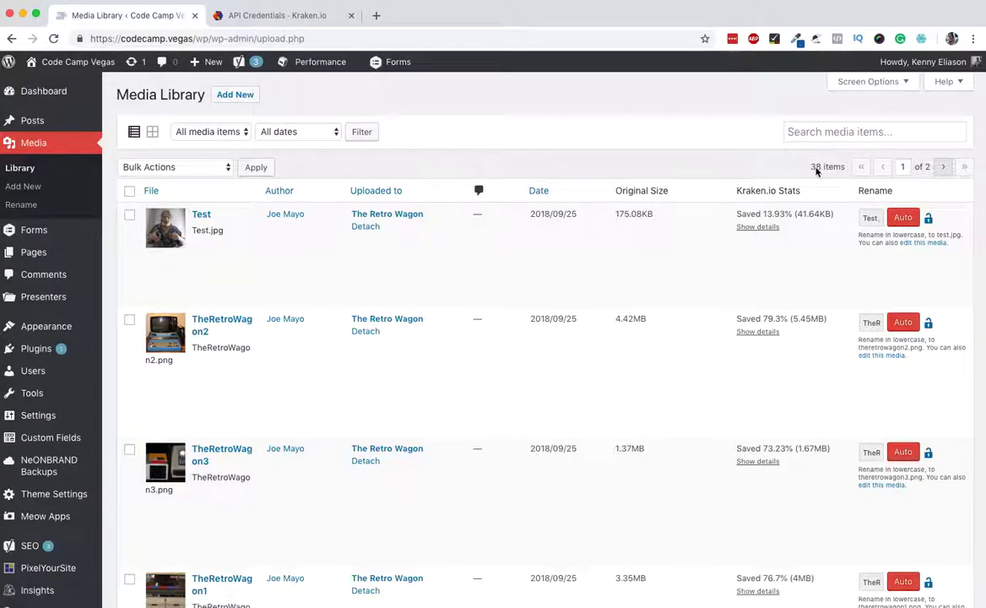
pyautogui.moveTo(813, 167); pyautogui.dragTo(832, 168)
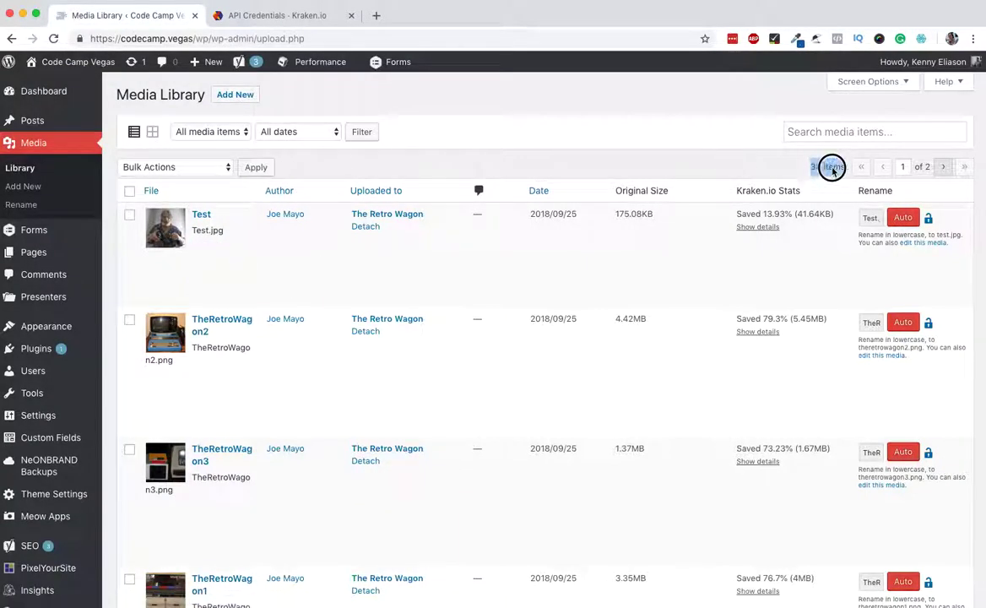
# Raise the Media Library's items per page so all 38 items fit on one page.
pyautogui.click(865, 82)
pyautogui.doubleClick(246, 152)
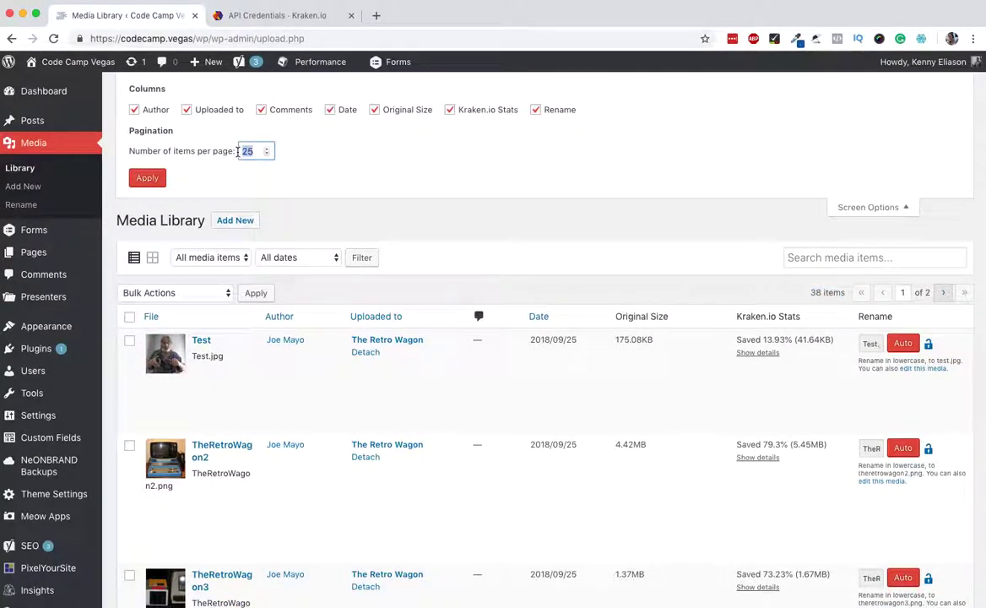
pyautogui.click(147, 178)
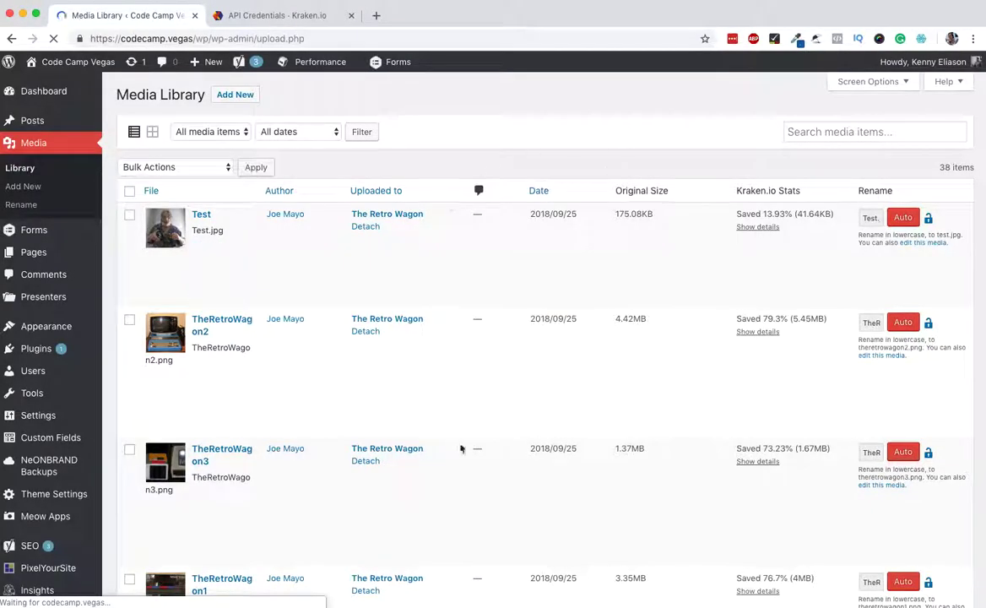
# Select all media, run the Krak 'em all bulk action, and close the Kraken window.
pyautogui.click(130, 190)
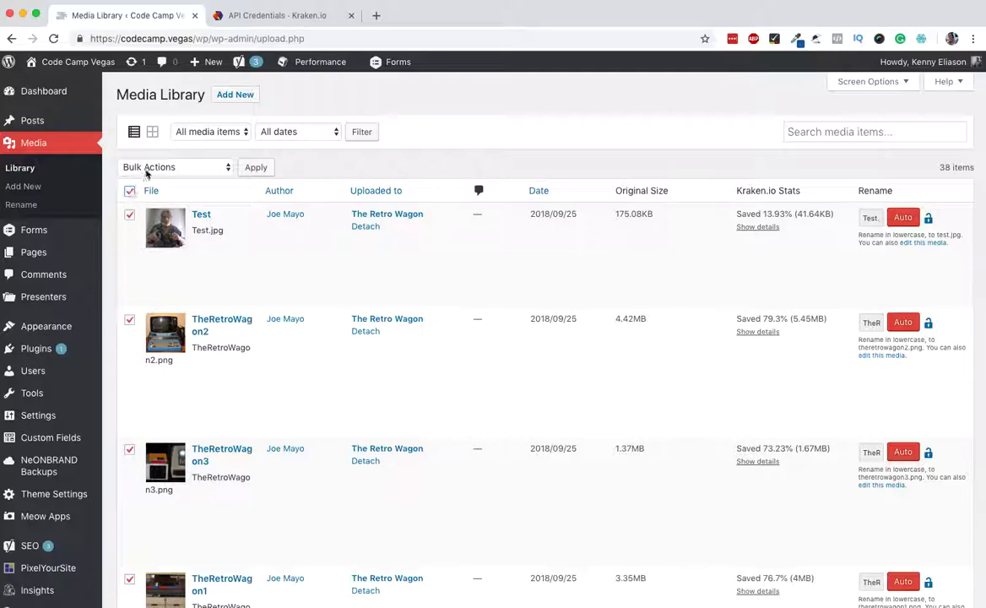
pyautogui.click(146, 169)
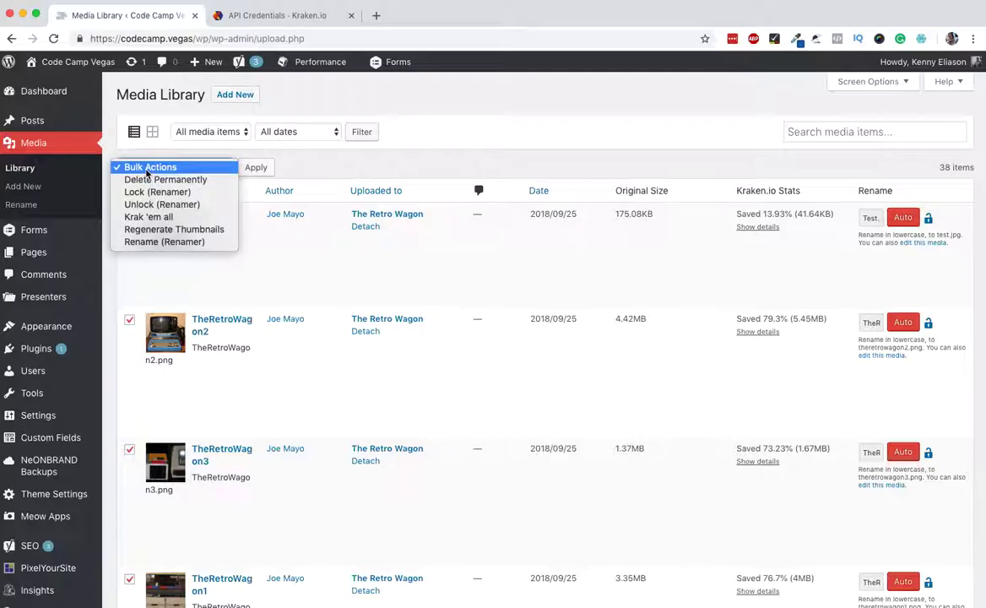
pyautogui.click(148, 217)
pyautogui.click(257, 168)
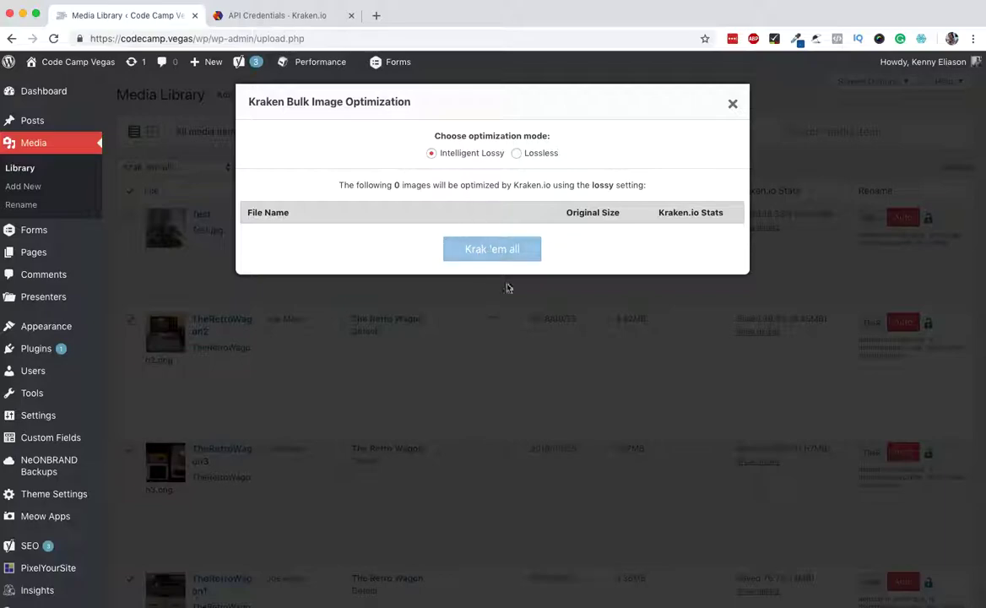
pyautogui.click(733, 104)
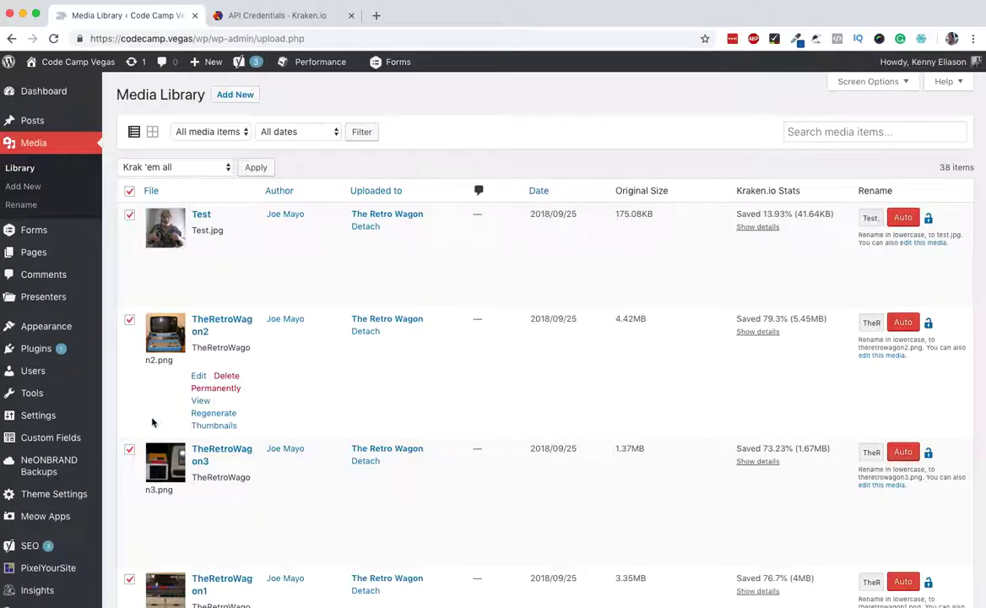
# In Screaming Frog, view URL details for the sign-up image and TheRetroWagon5.jpg.
pyautogui.press('super+Tab')
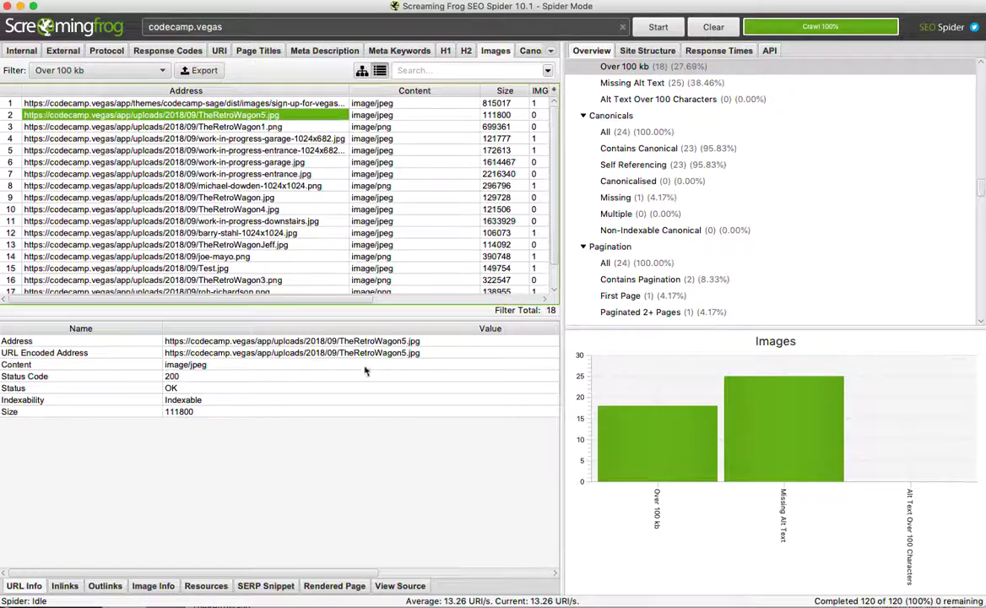
pyautogui.click(242, 103)
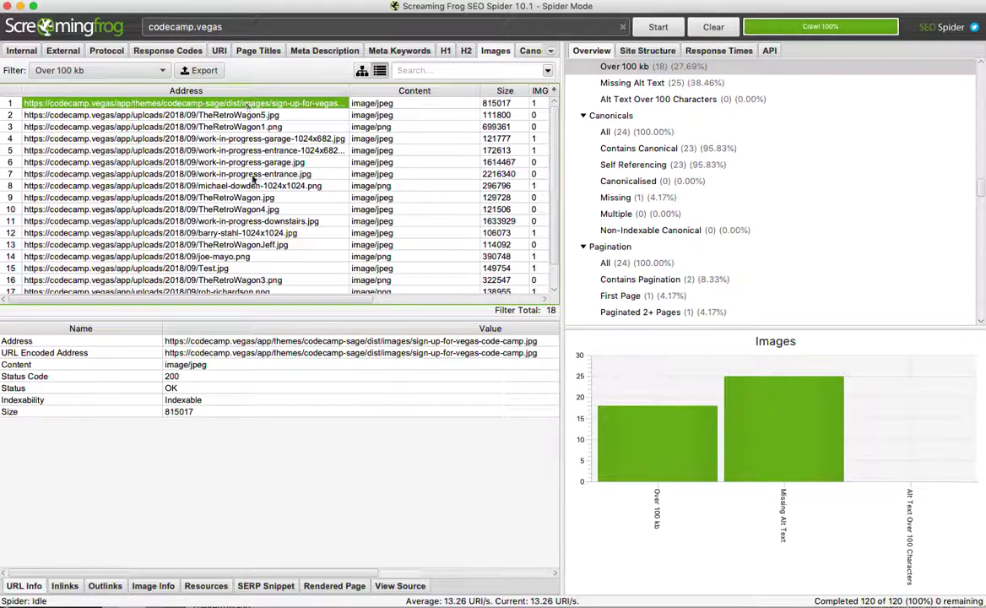
pyautogui.scroll(-1, 251, 177)
pyautogui.scroll(1, 228, 135)
pyautogui.click(216, 114)
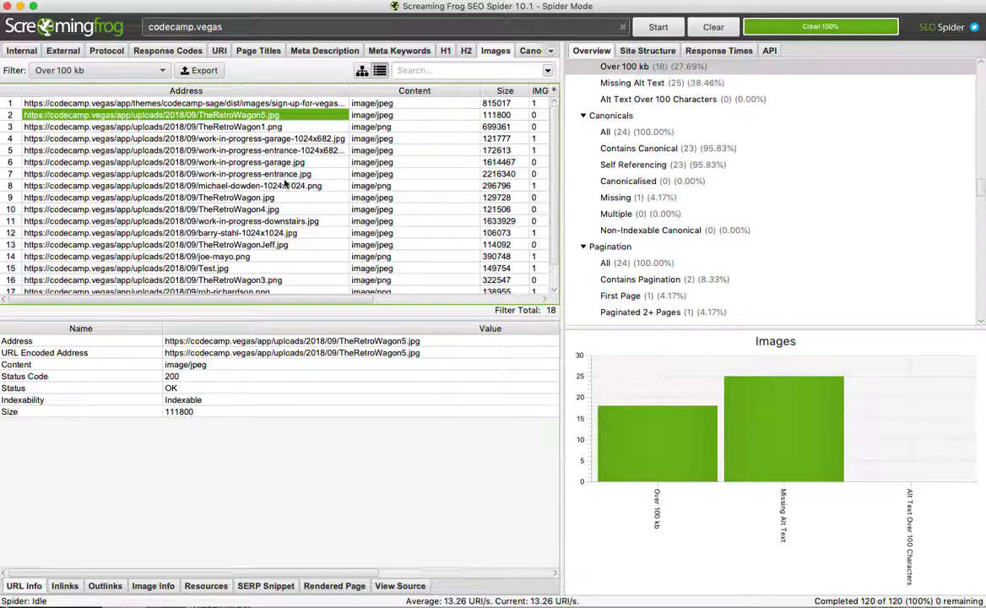
pyautogui.click(93, 71)
pyautogui.click(76, 128)
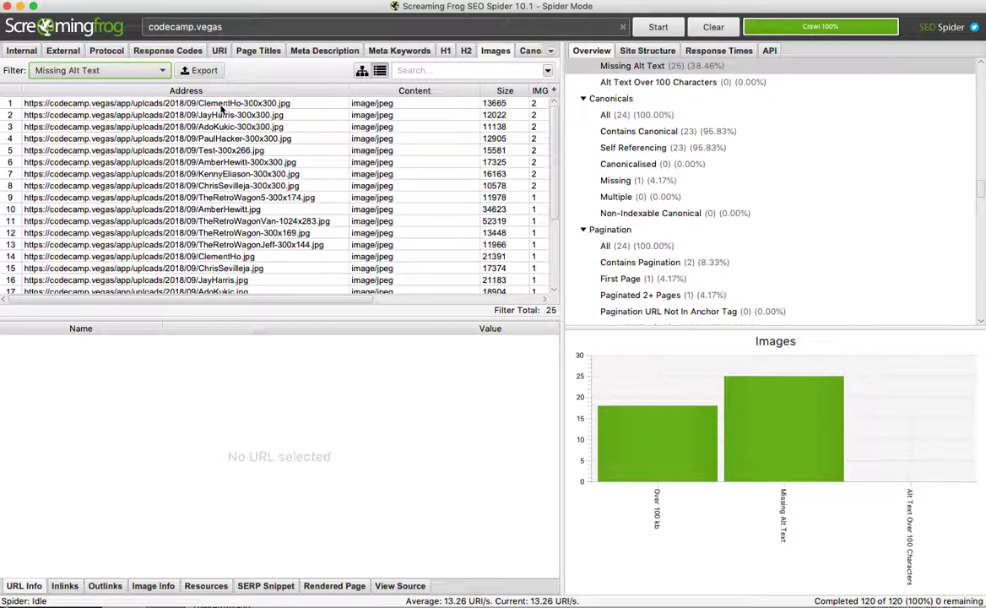
pyautogui.scroll(-4, 211, 139)
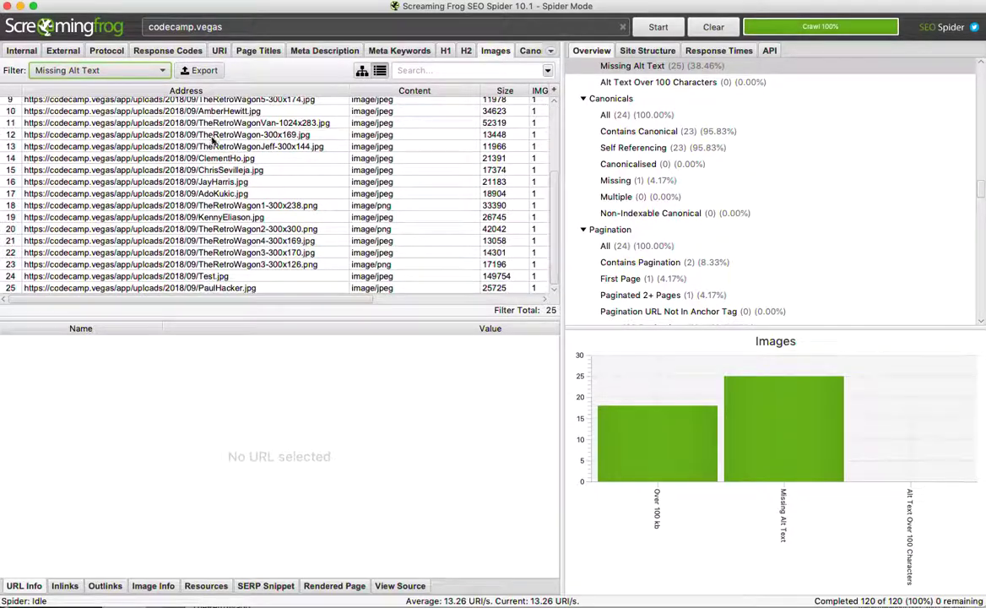
pyautogui.click(223, 277)
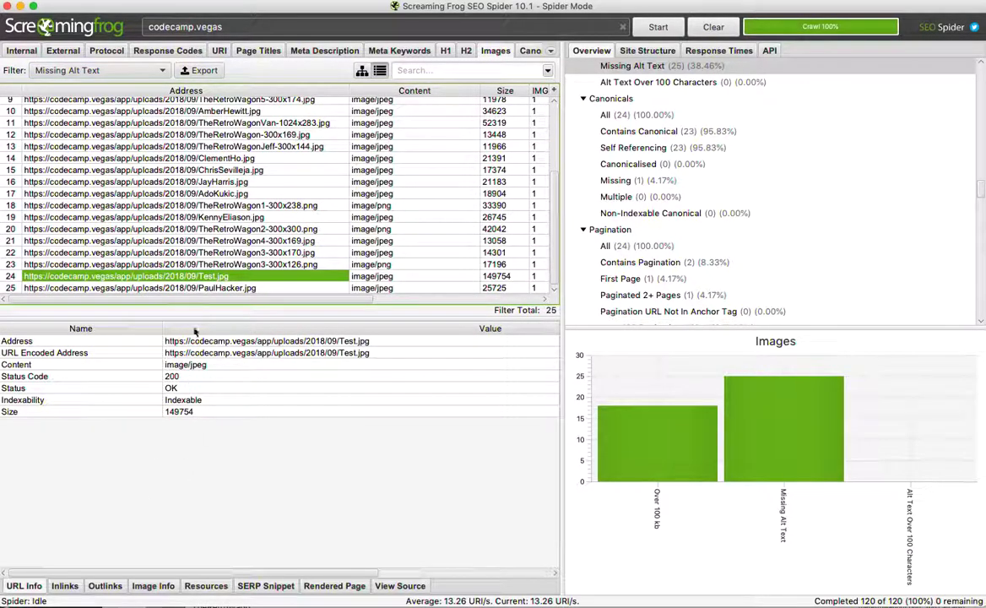
pyautogui.click(199, 289)
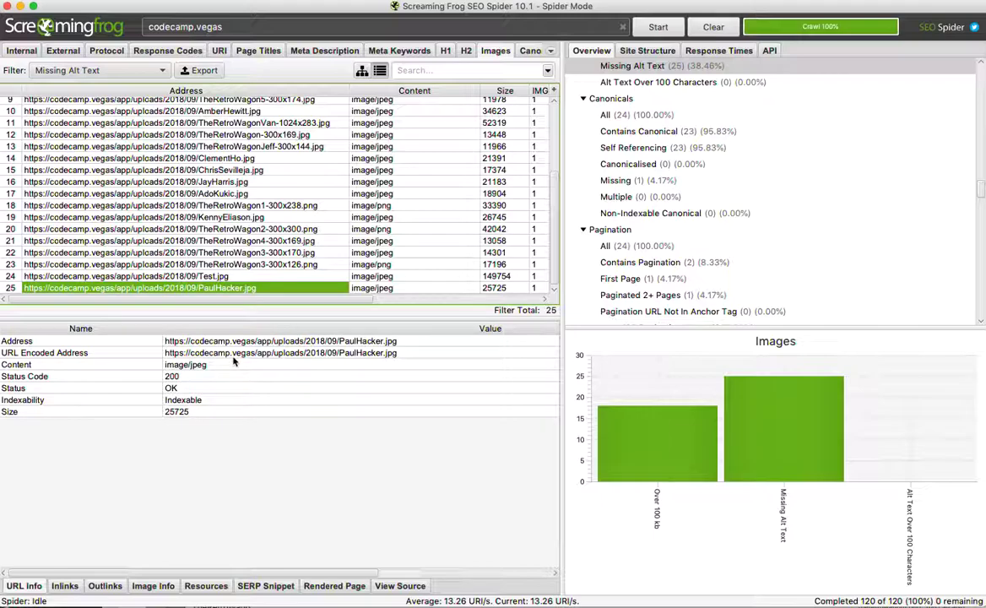
pyautogui.click(64, 585)
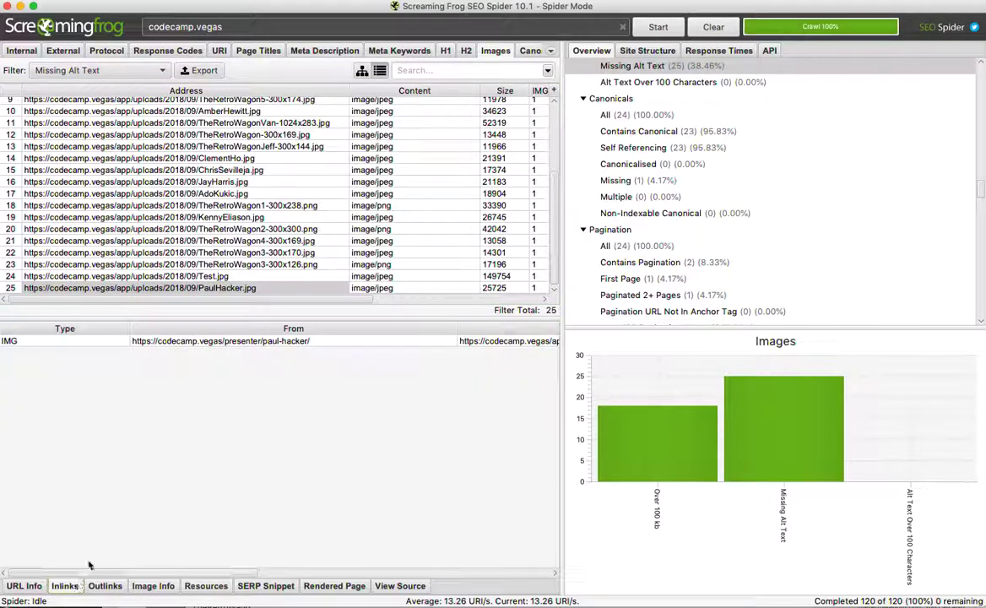
pyautogui.click(188, 341)
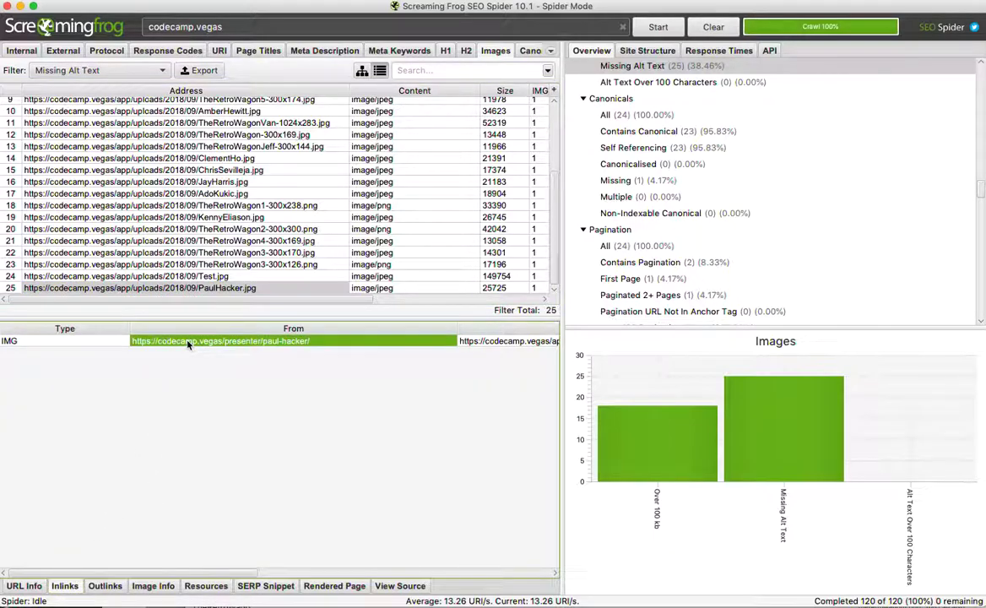
pyautogui.press('super+Tab')
pyautogui.click(249, 38)
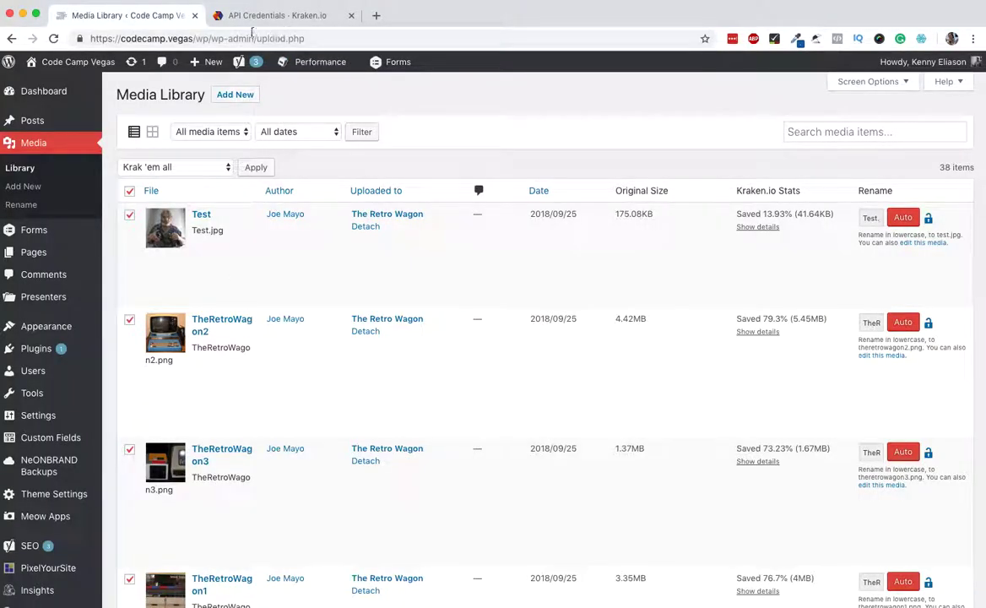
# Load the paul-hacker presenter page and inspect the photo, revealing an empty alt attribute.
pyautogui.write('https://codecamp.vegas/presenter/paul-hacker/')
pyautogui.press('Return')
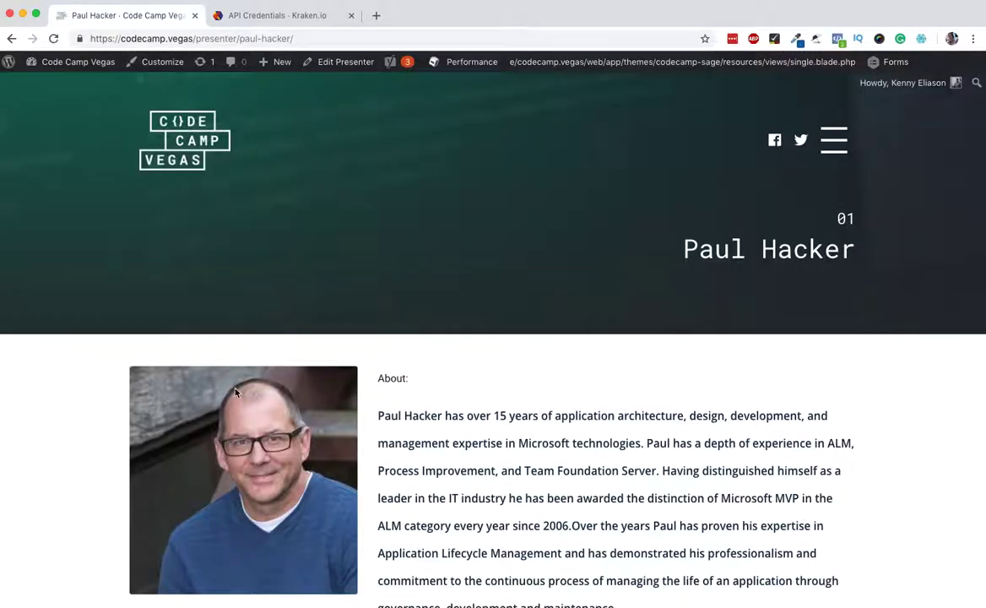
pyautogui.rightClick(238, 395)
pyautogui.click(265, 500)
pyautogui.scroll(-5, 329, 335)
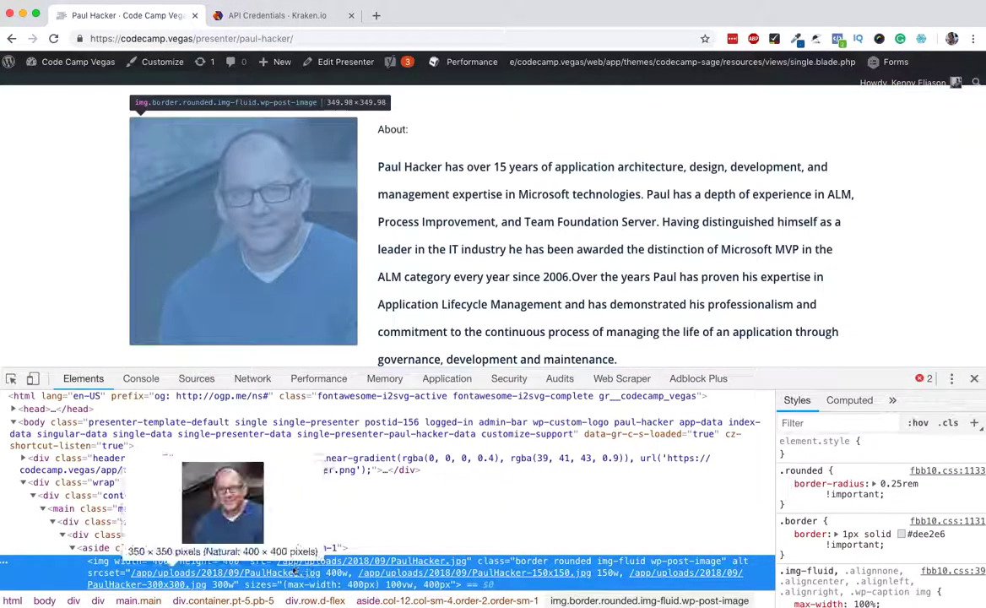
pyautogui.moveTo(80, 68)
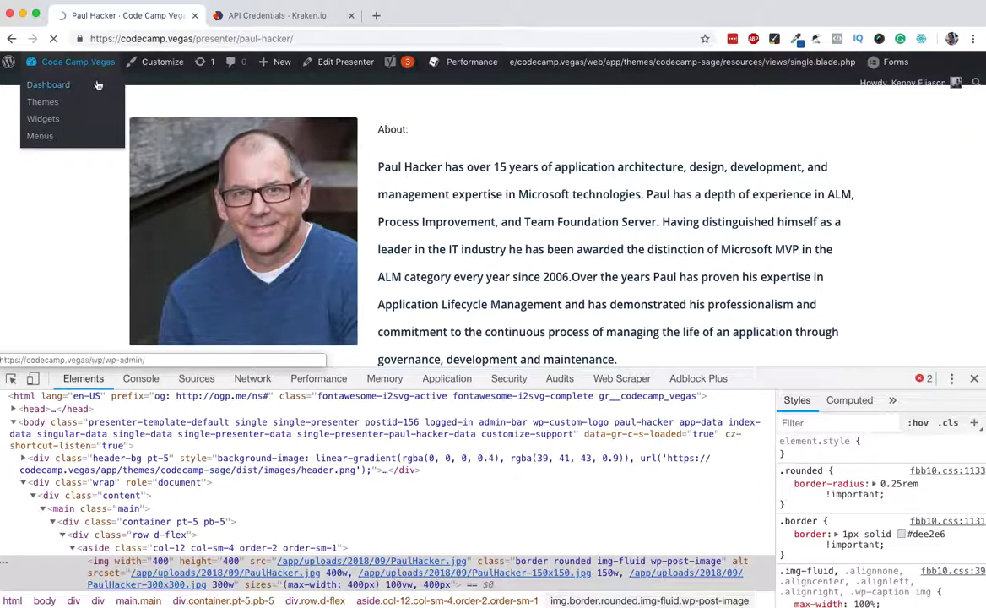
# Search the Media Library for the presenter's name and open PaulHacker.jpg's Edit Media page.
pyautogui.click(99, 87)
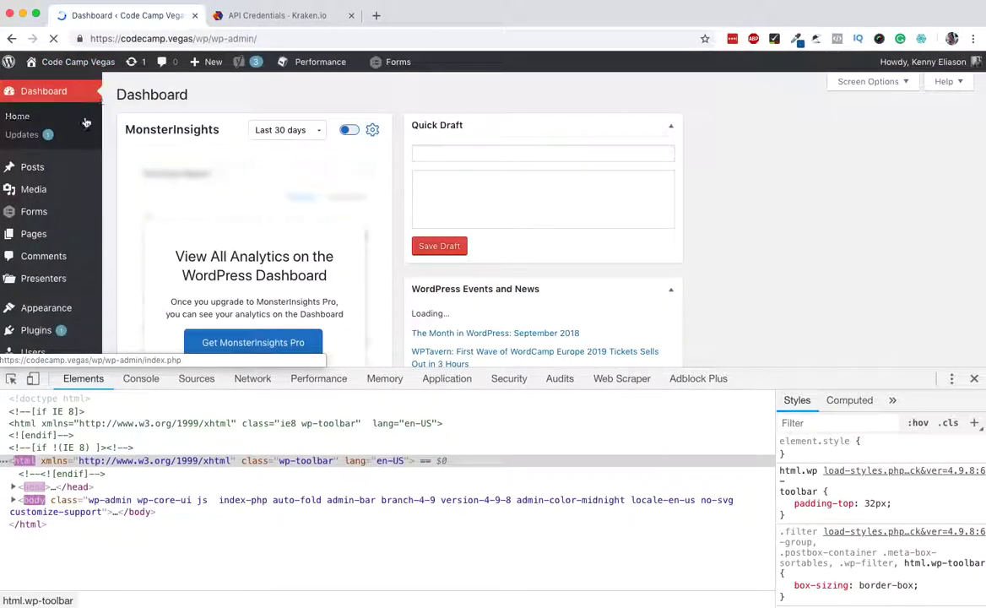
pyautogui.moveTo(36, 190)
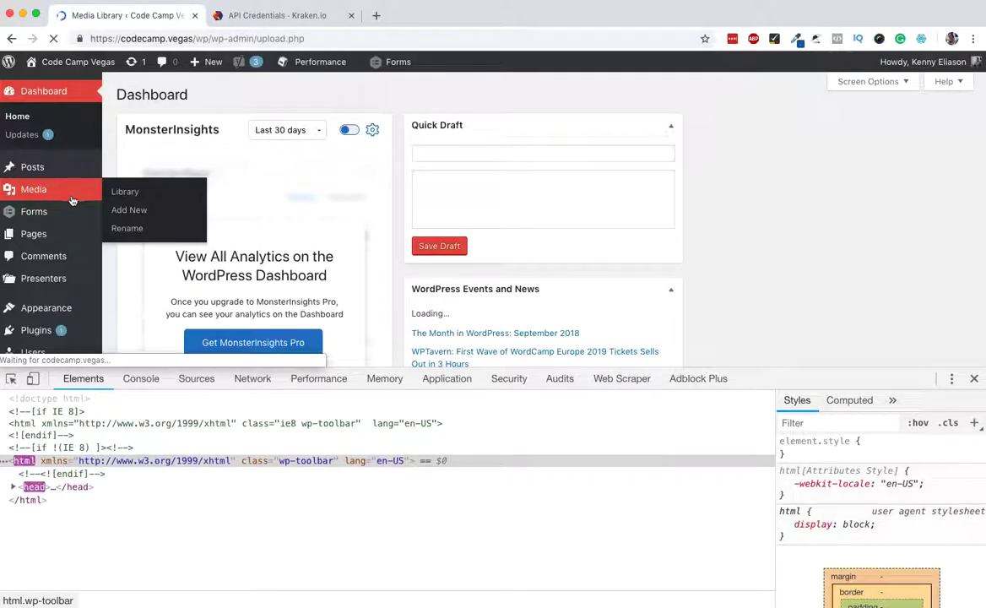
pyautogui.click(830, 133)
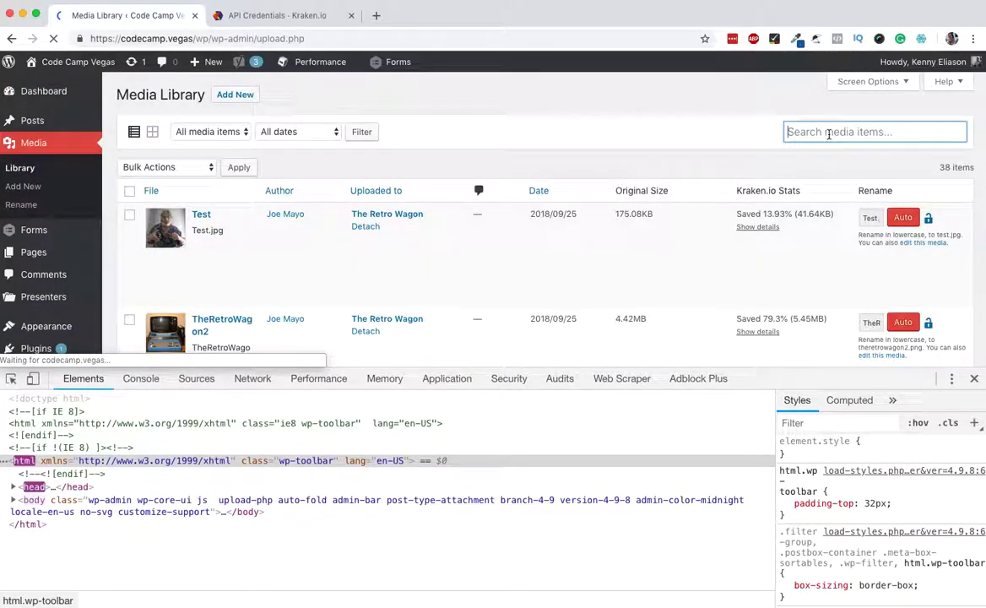
pyautogui.write('paul ha')
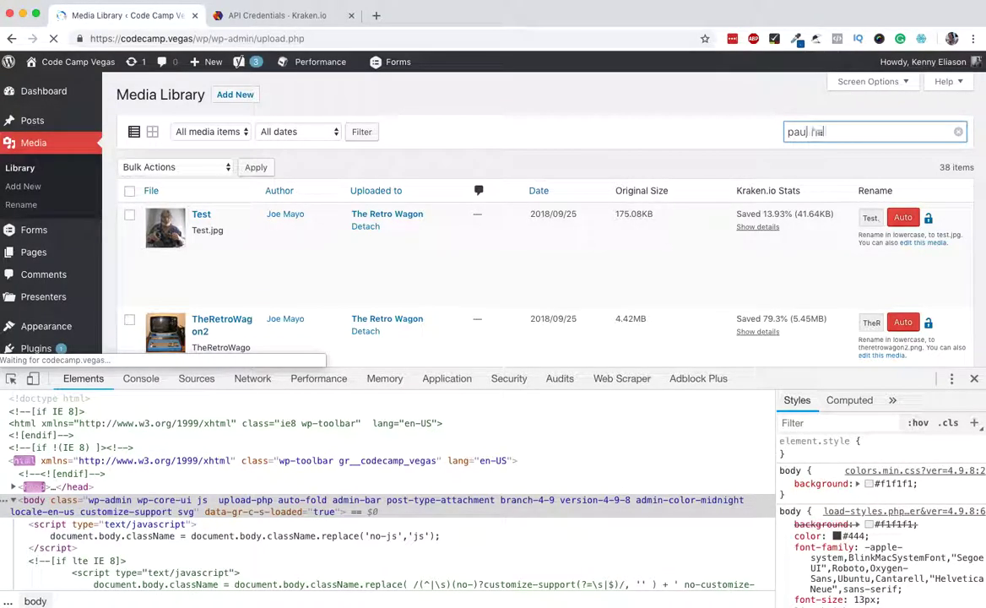
pyautogui.write('cker')
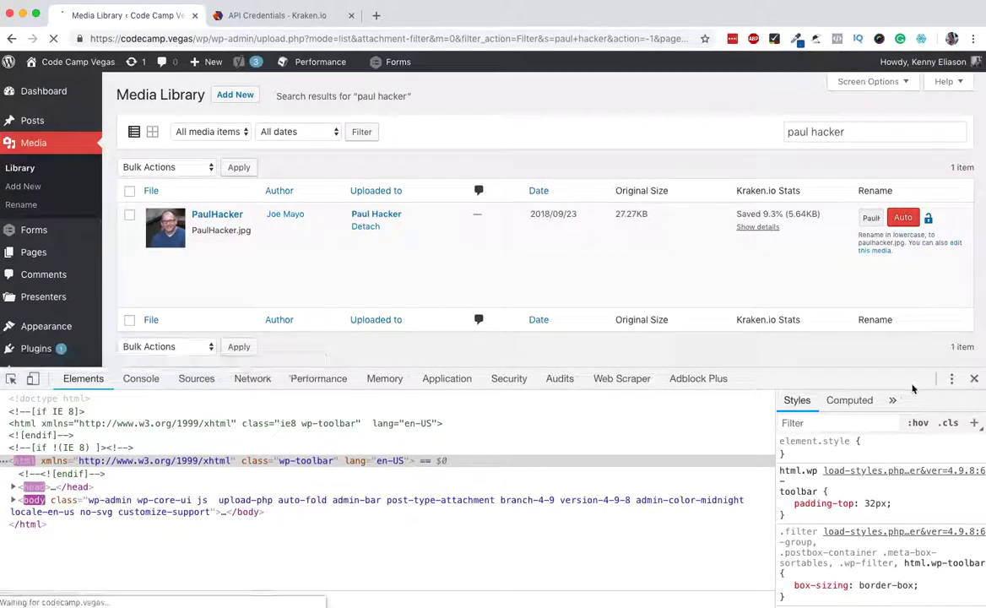
pyautogui.press('super+alt+i')
pyautogui.click(214, 218)
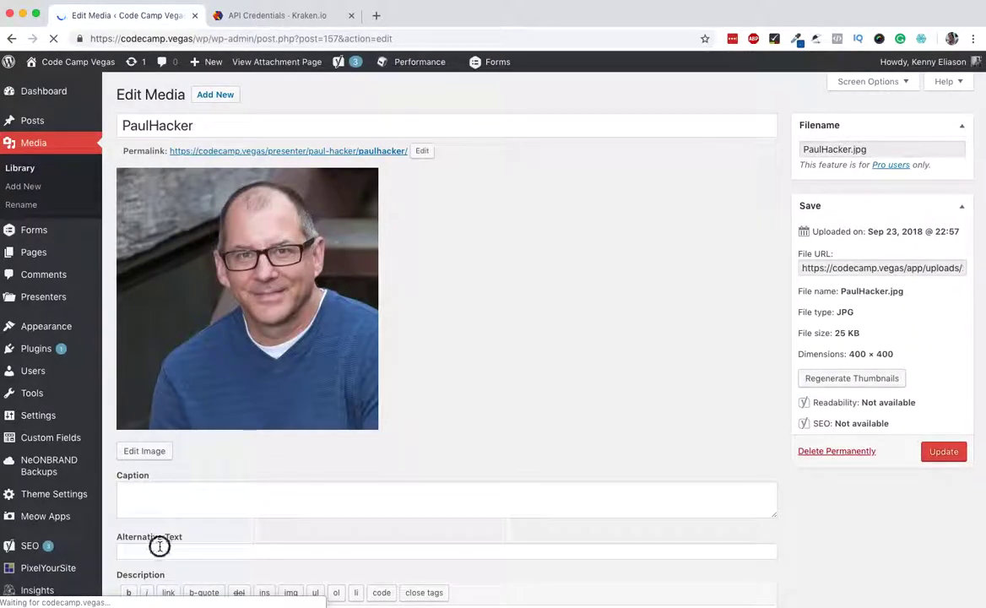
pyautogui.click(133, 551)
# Insert a space in the image title and copy that title into Alternative Text.
pyautogui.click(148, 125)
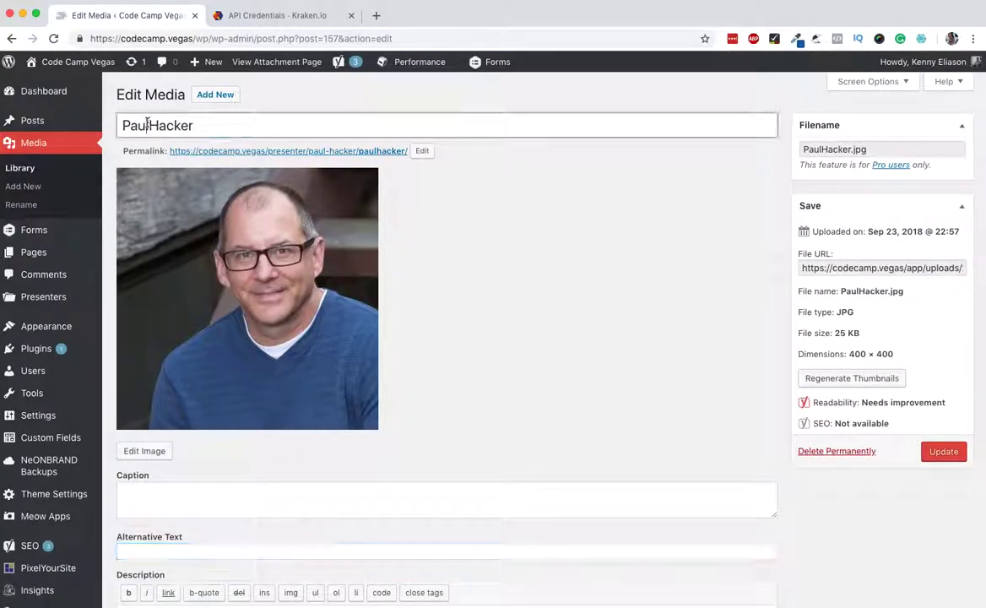
pyautogui.moveTo(196, 125); pyautogui.dragTo(124, 125)
pyautogui.hotkey('ctrl', 'c')
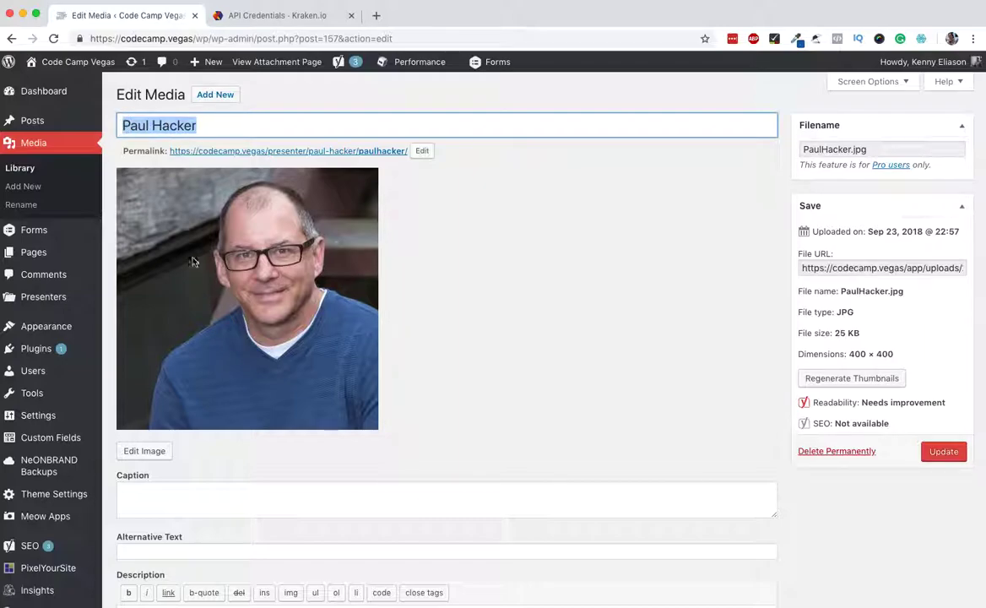
pyautogui.click(131, 550)
pyautogui.hotkey('ctrl', 'v')
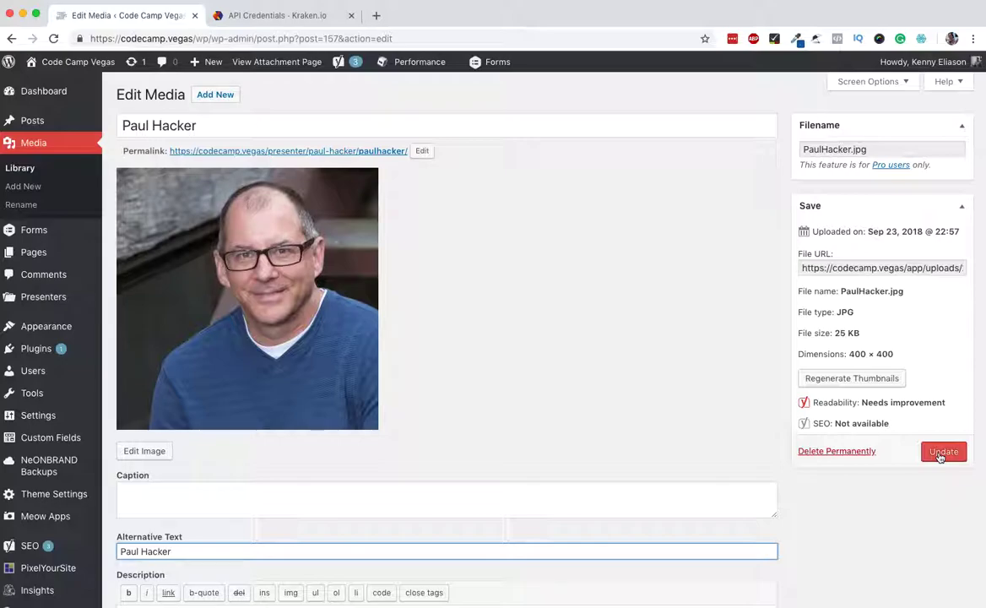
pyautogui.moveTo(193, 550); pyautogui.dragTo(106, 551)
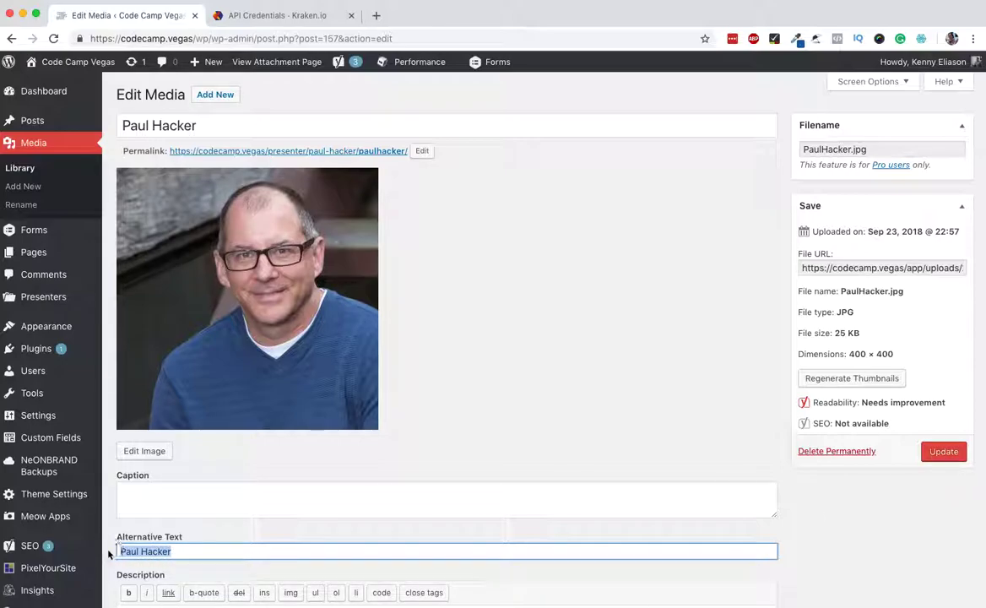
# Open the paul-hacker presenter page in a new tab from the back-button history.
pyautogui.rightClick(11, 38)
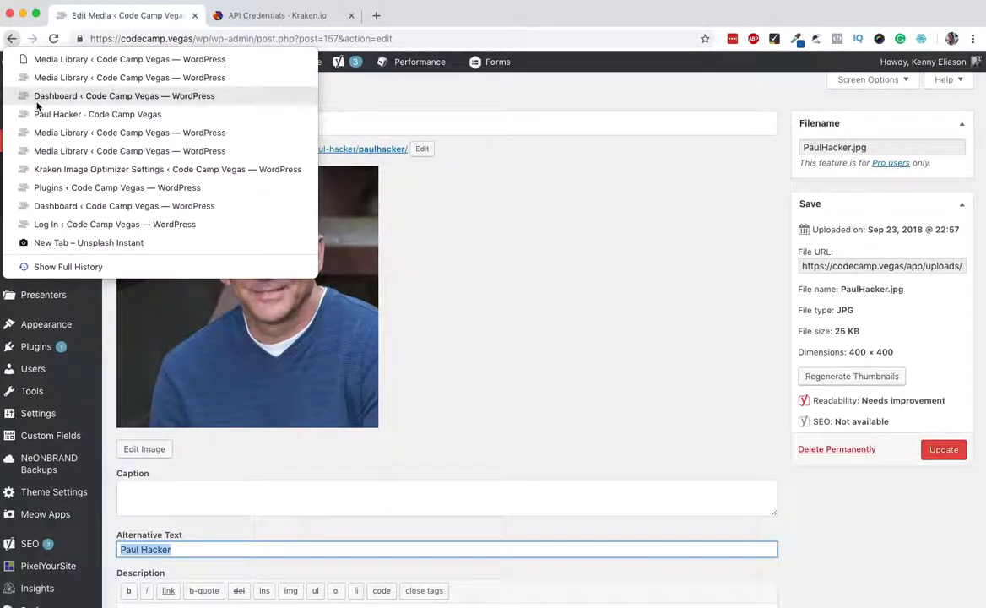
pyautogui.middleClick(93, 114)
pyautogui.click(253, 15)
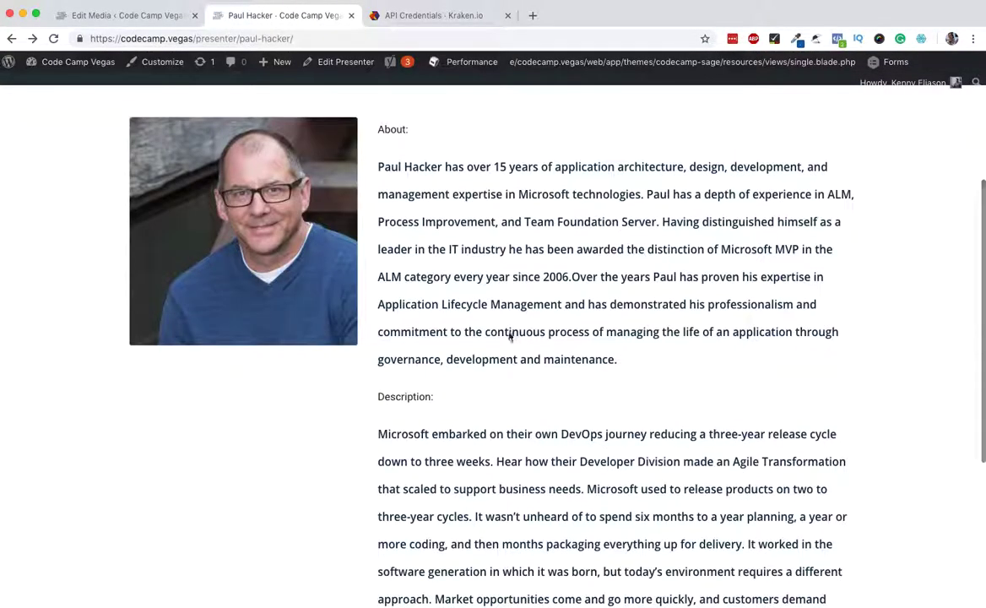
pyautogui.scroll(2, 660, 194)
pyautogui.scroll(-2, 661, 196)
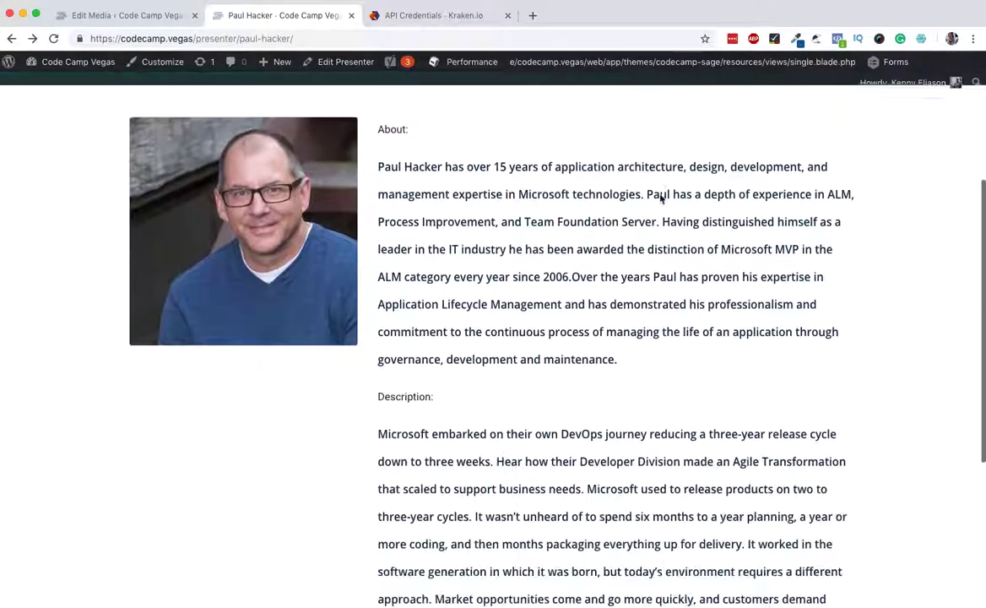
pyautogui.scroll(-1, 661, 196)
pyautogui.click(126, 14)
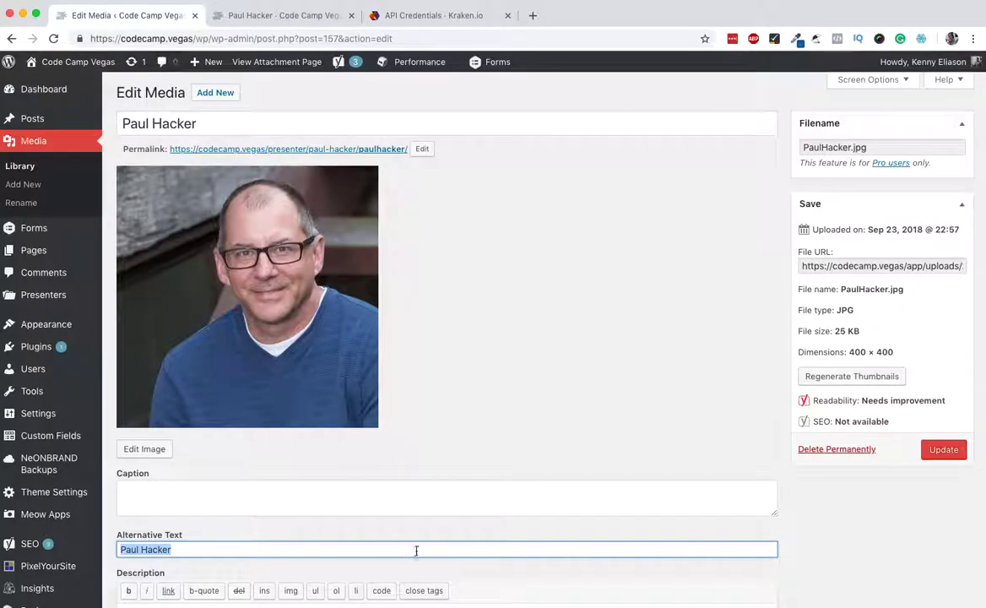
# Append 'Web Developer' to the alt text and save with Update.
pyautogui.click(175, 550)
pyautogui.write('Web De')
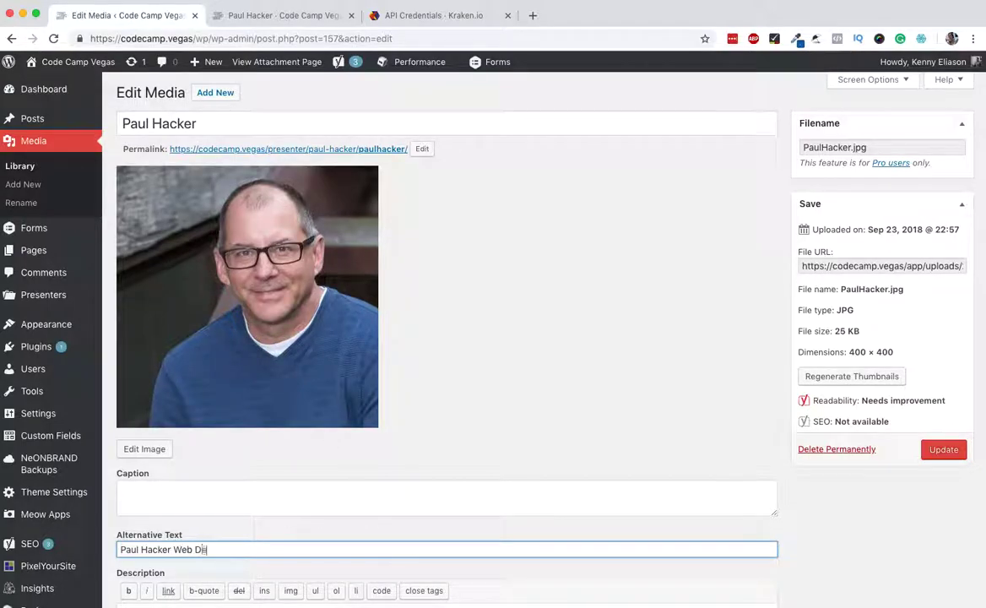
pyautogui.write('veloper')
pyautogui.click(943, 449)
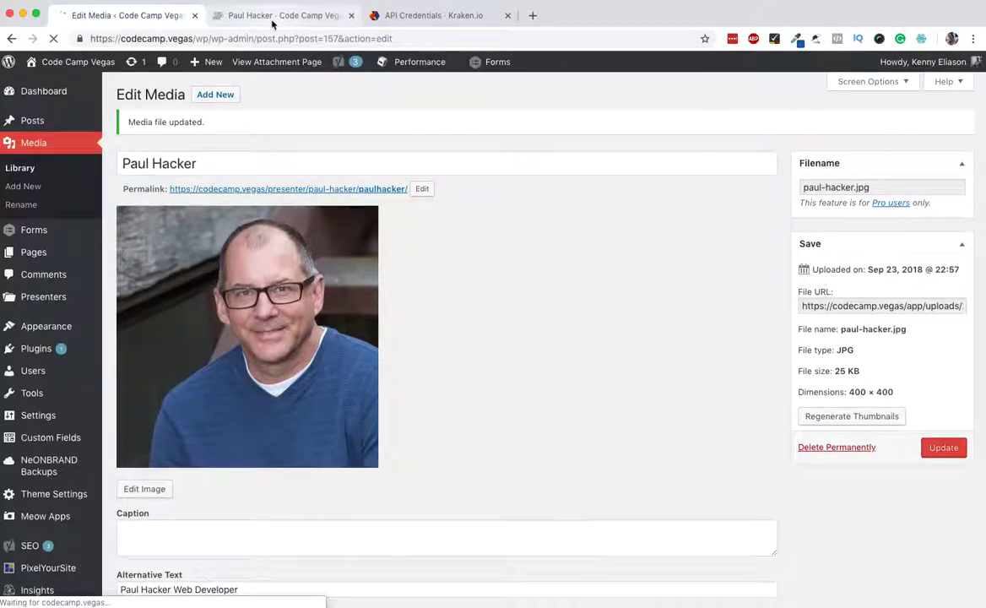
pyautogui.click(272, 18)
# Reload the presenter page and confirm in DevTools the photo's alt now ends in 'Web Developer'.
pyautogui.click(53, 38)
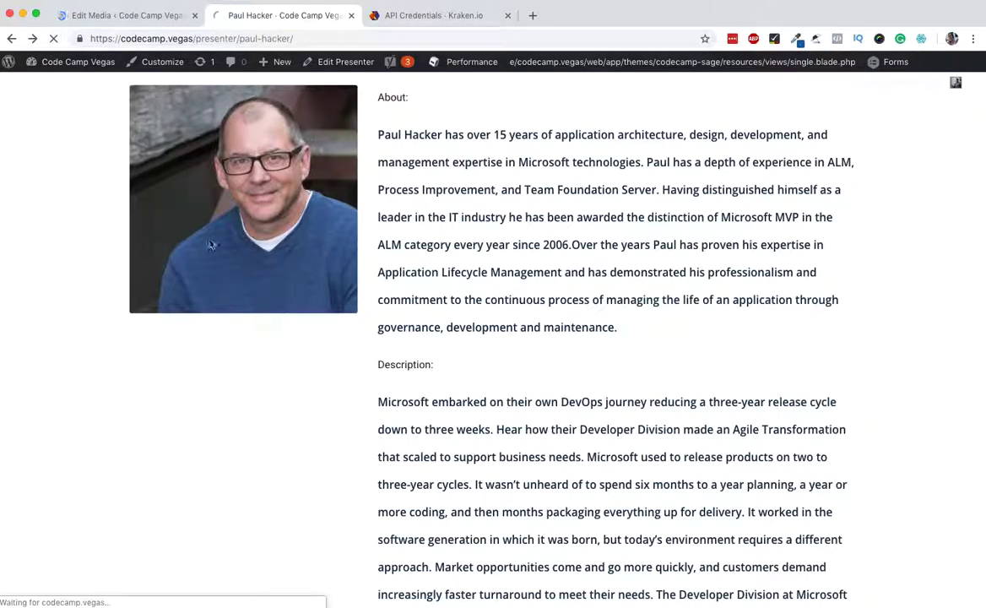
pyautogui.rightClick(240, 245)
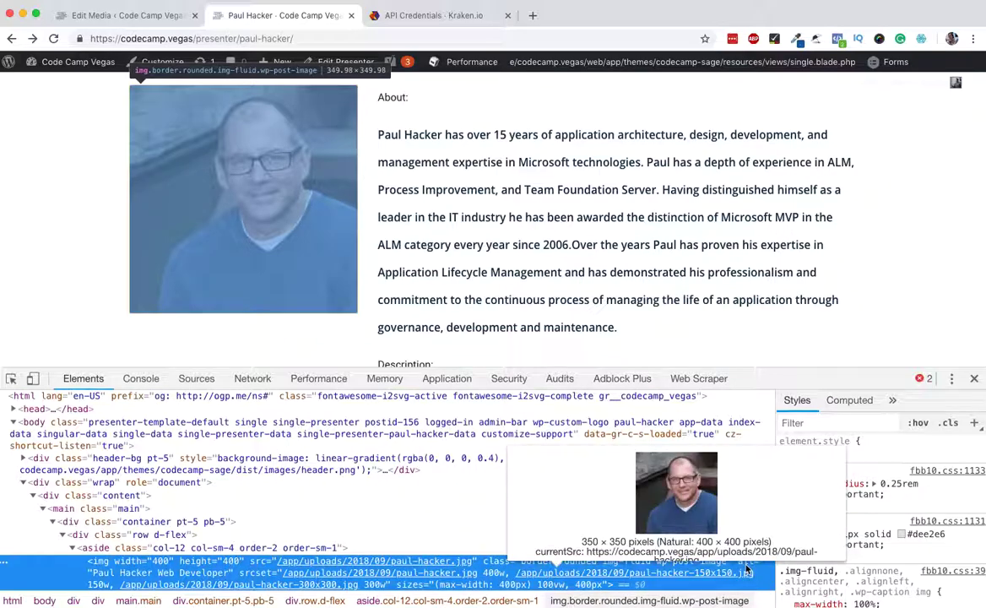
pyautogui.doubleClick(151, 573)
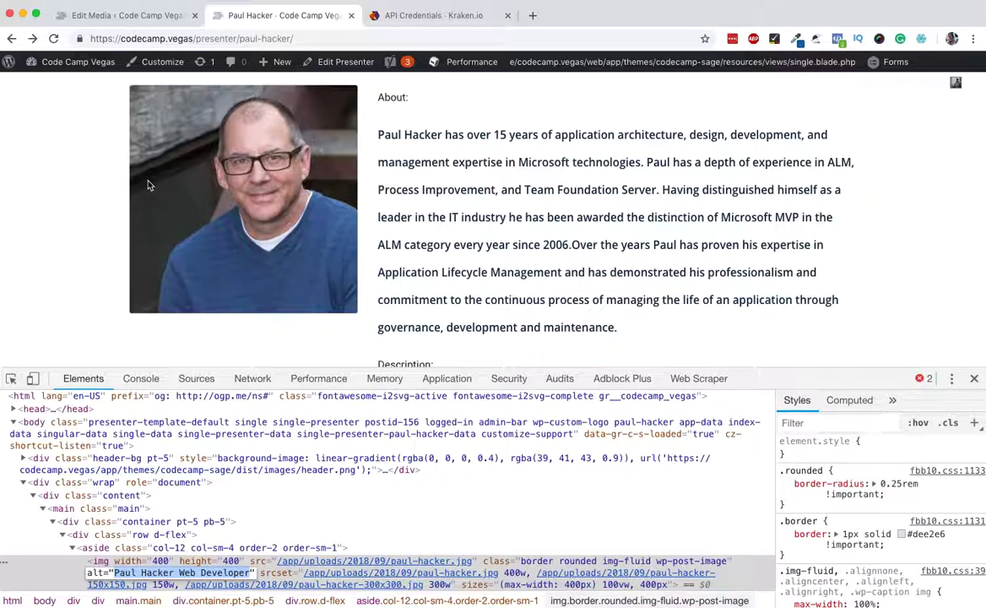
pyautogui.press('super+Tab')
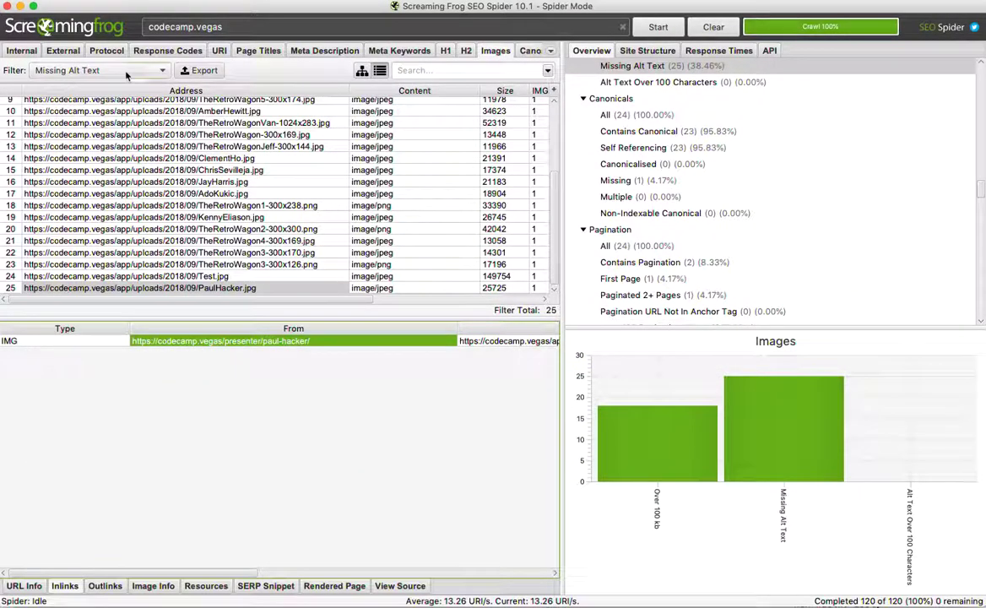
# Check the Alt Text Over 100 Characters and Missing Alt Text image filters, then settle on Over 100 kb (18 images).
pyautogui.click(127, 71)
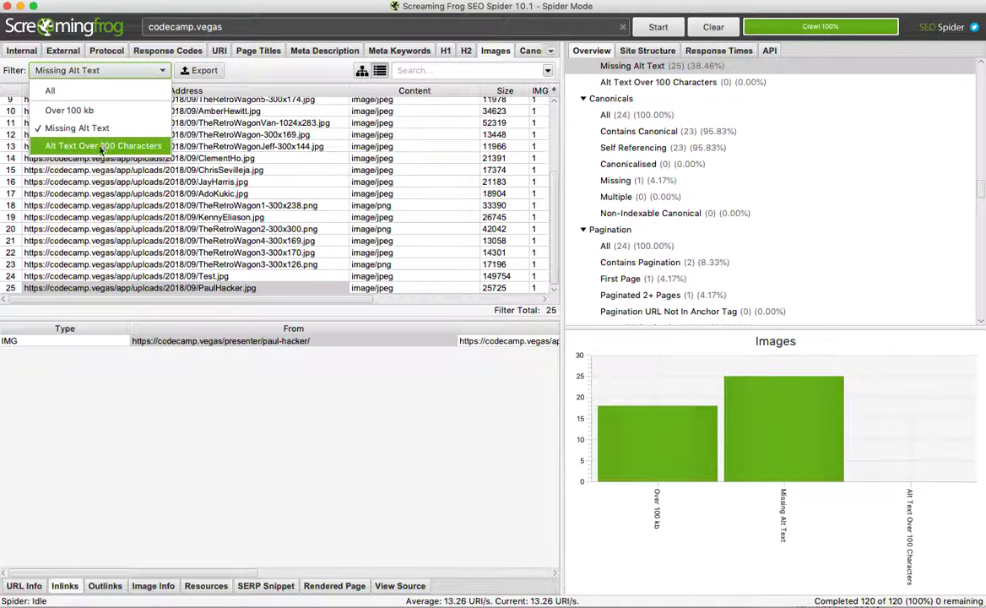
pyautogui.click(101, 146)
pyautogui.click(93, 71)
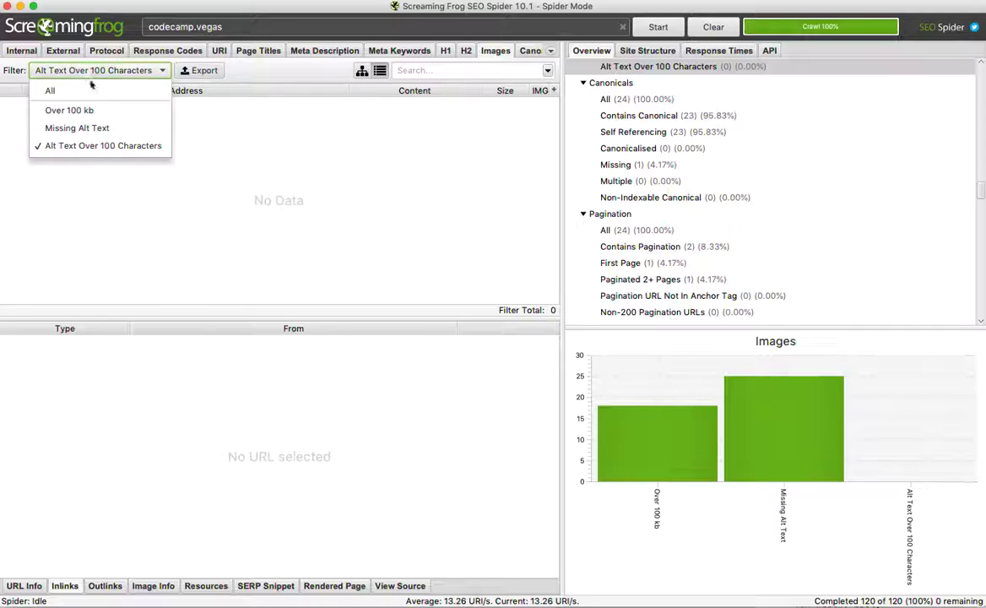
pyautogui.click(87, 127)
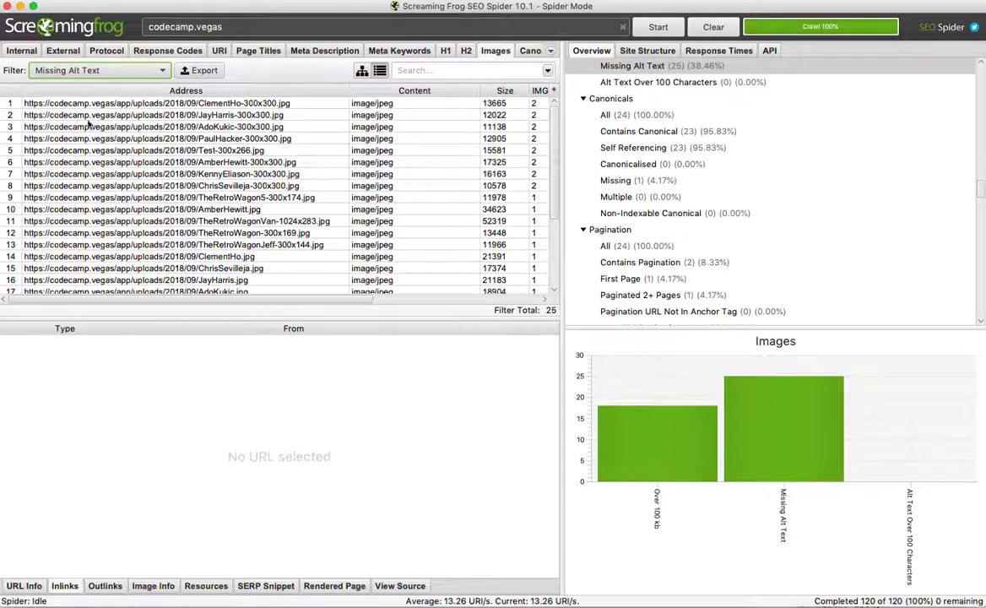
pyautogui.click(92, 71)
pyautogui.click(77, 110)
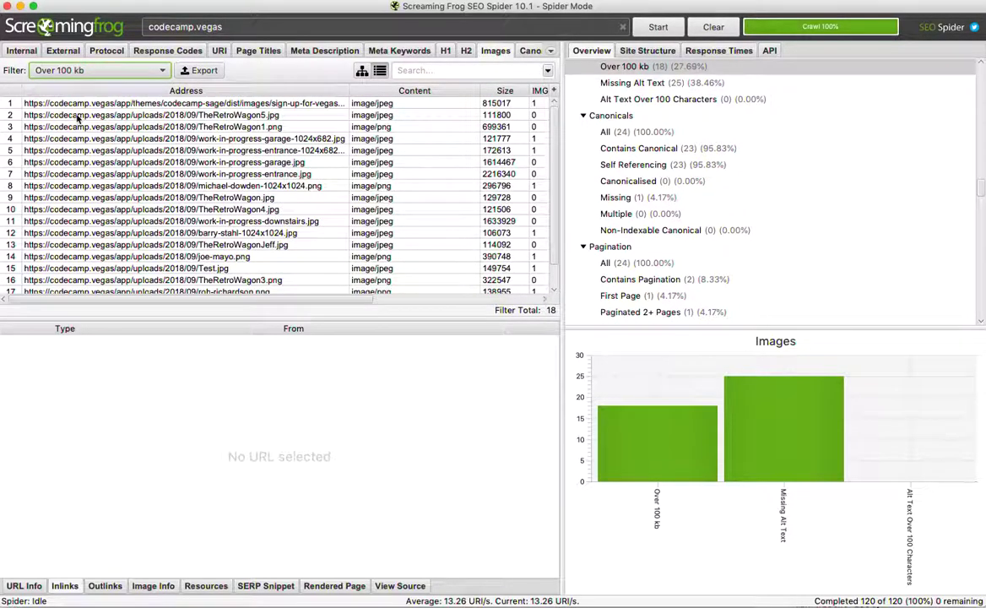